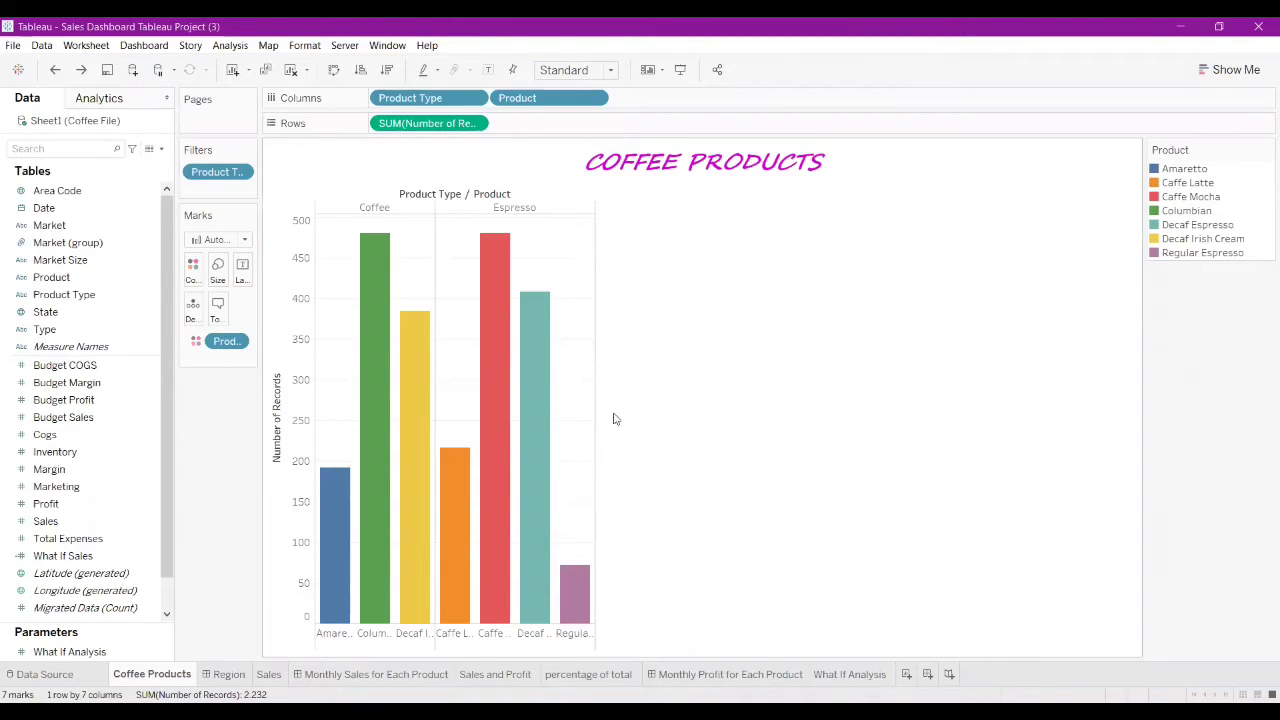
Step: Stretch the Coffee Products chart to fill the view and read the bar tooltips (Columbian and Caffe Mocha about 480)
left_click_drag(610, 414, 970, 408)
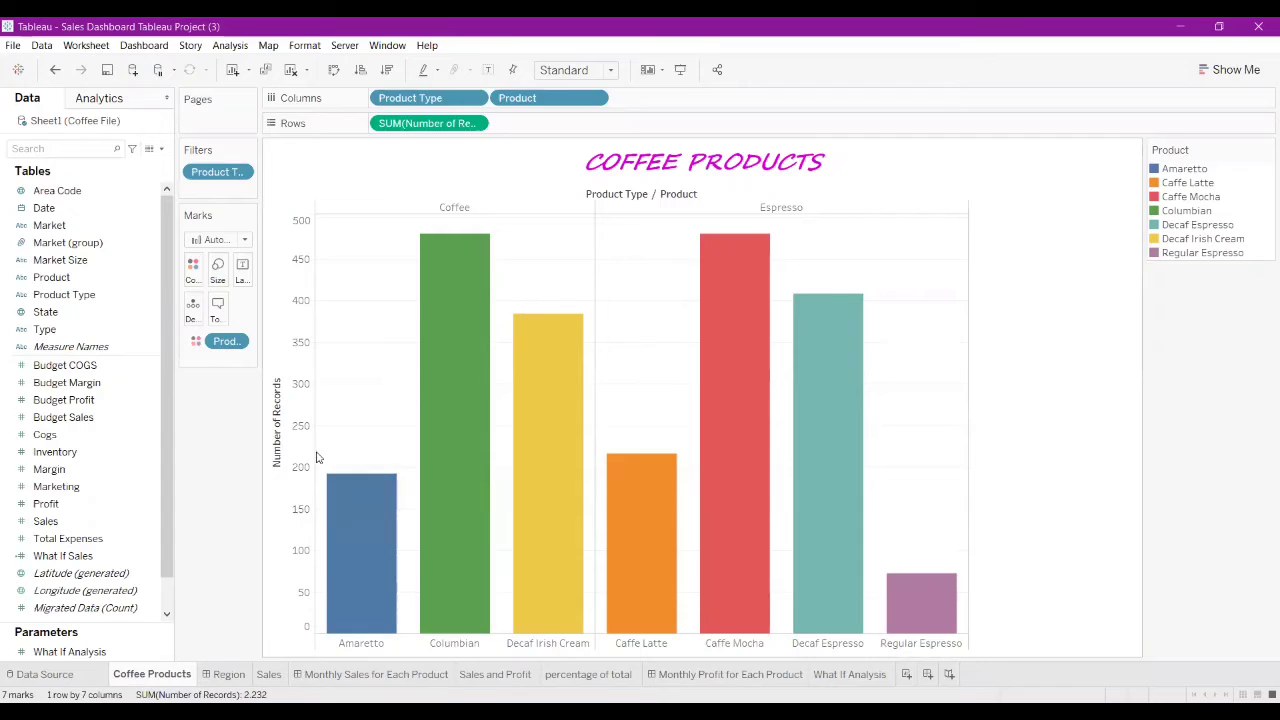
mouse_move(415, 458)
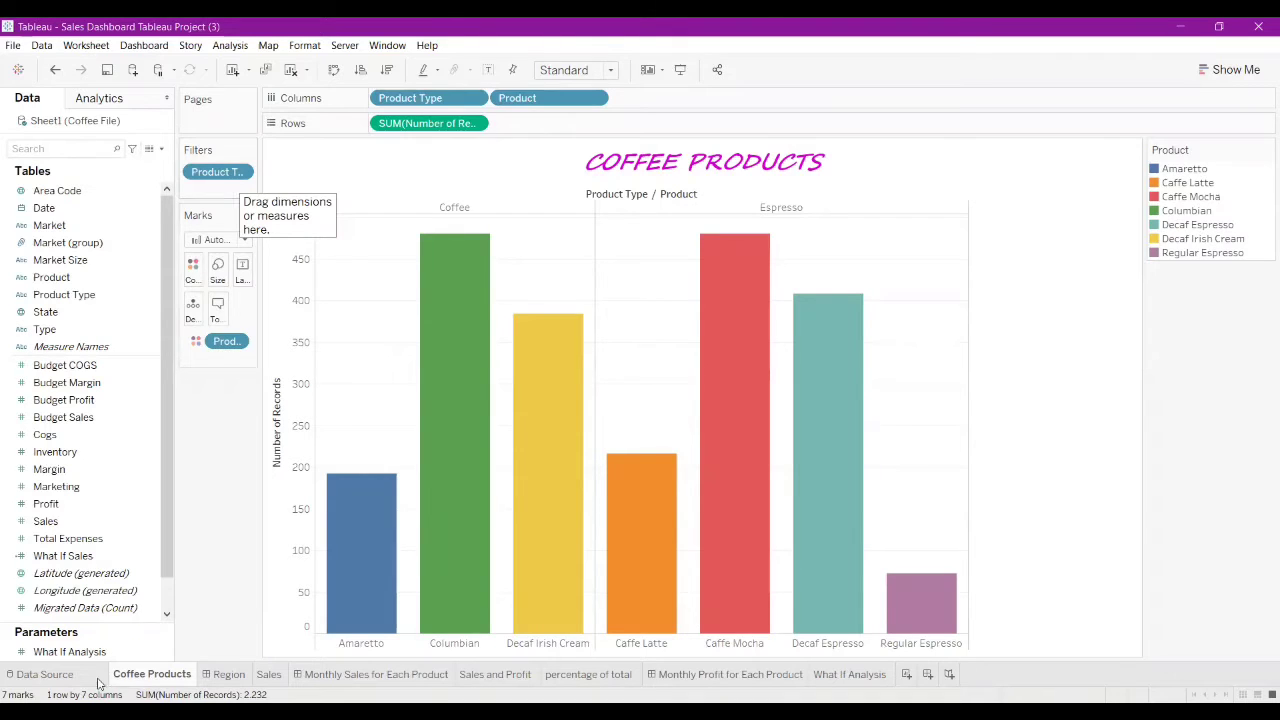
mouse_move(608, 591)
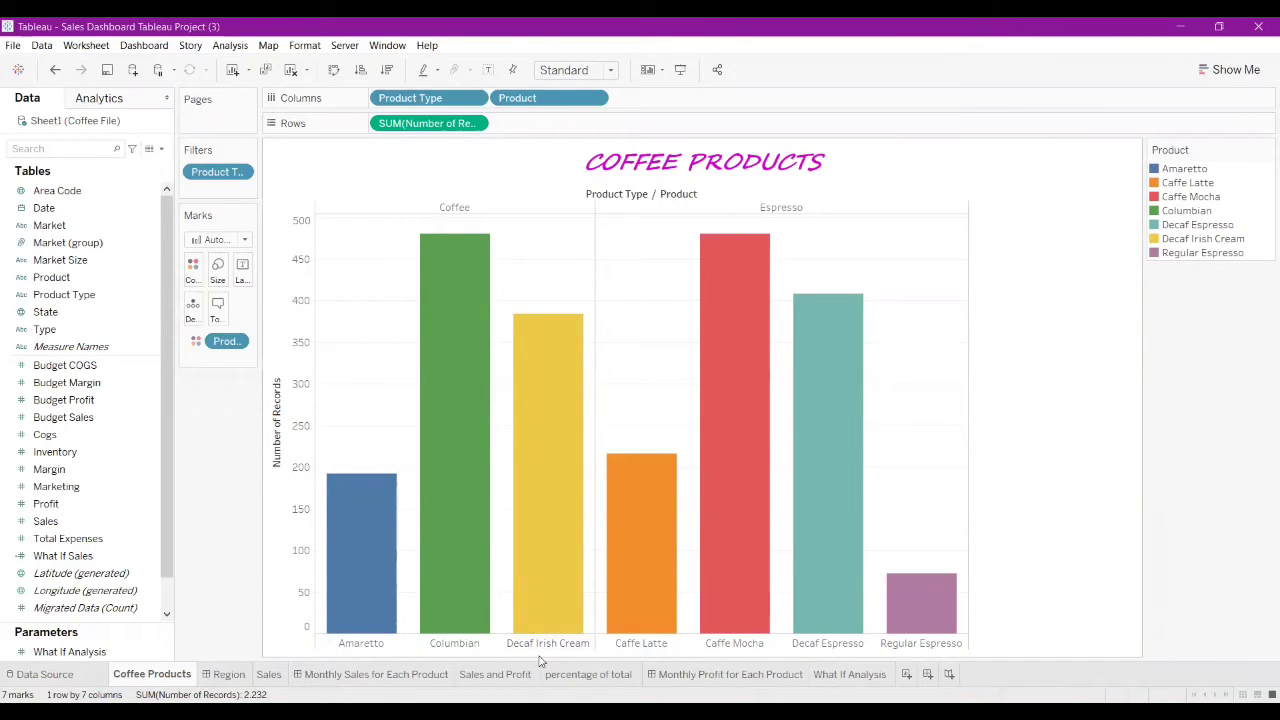
mouse_move(442, 531)
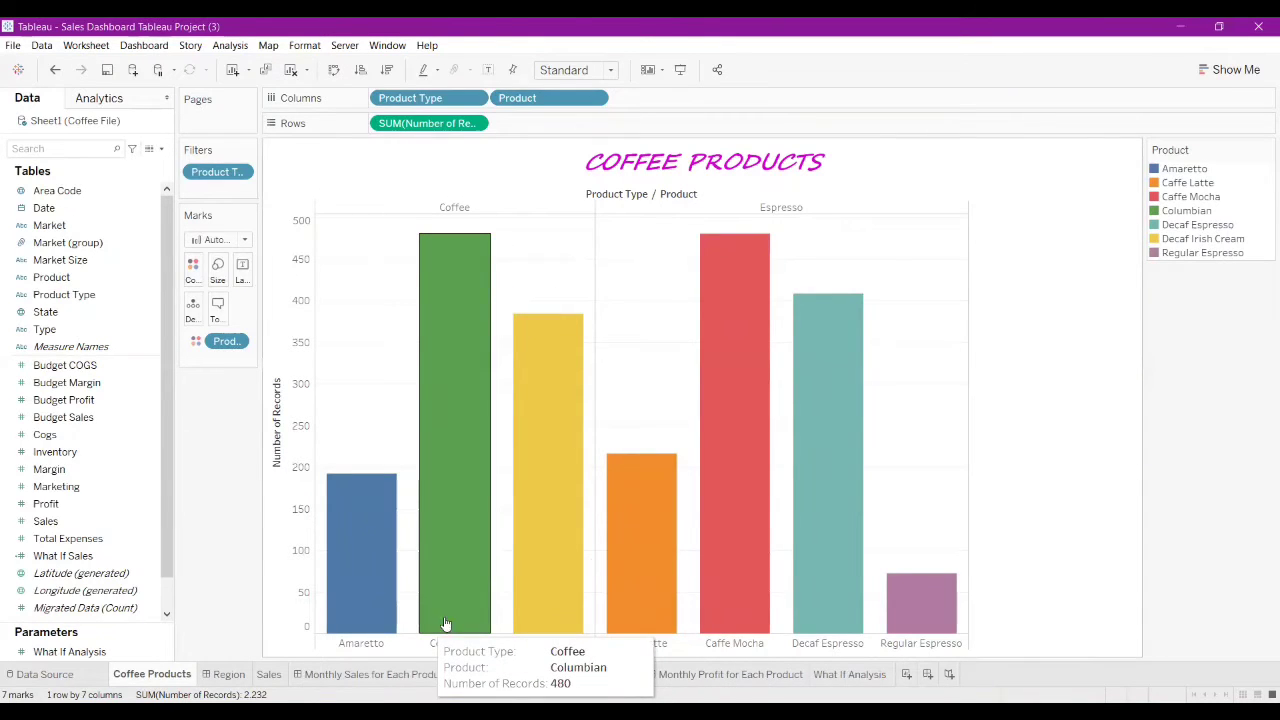
mouse_move(811, 477)
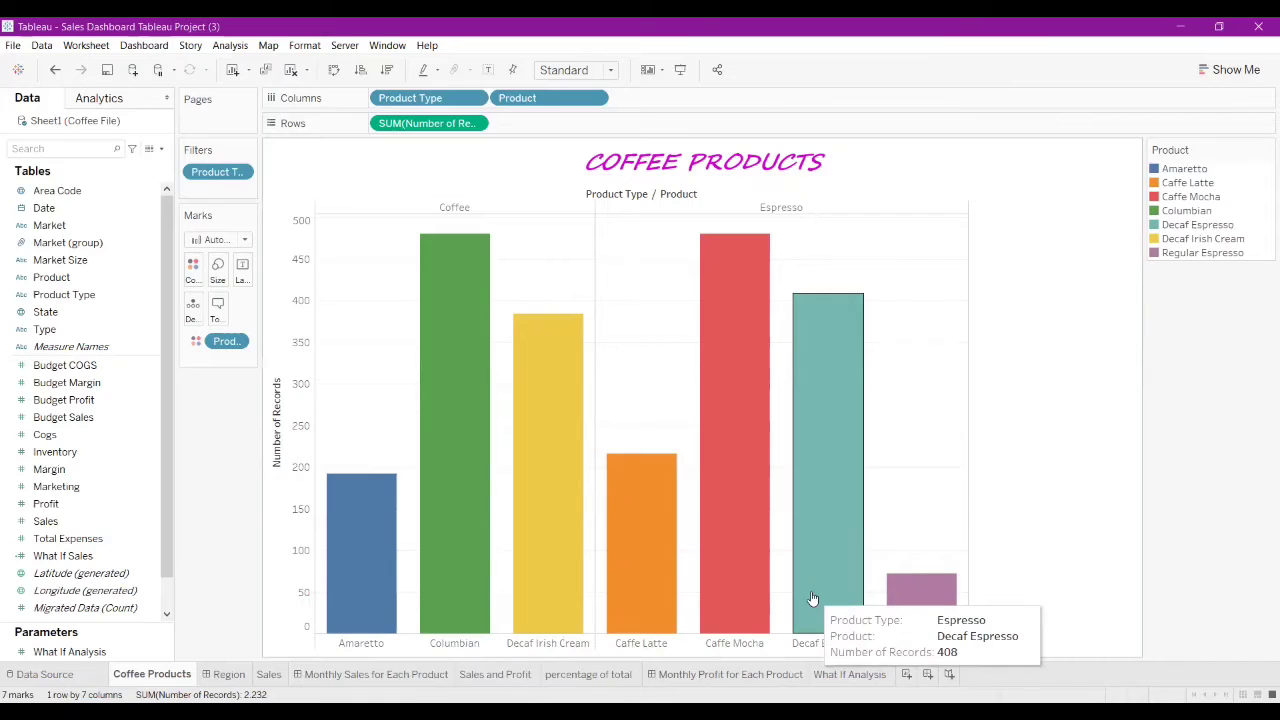
mouse_move(764, 385)
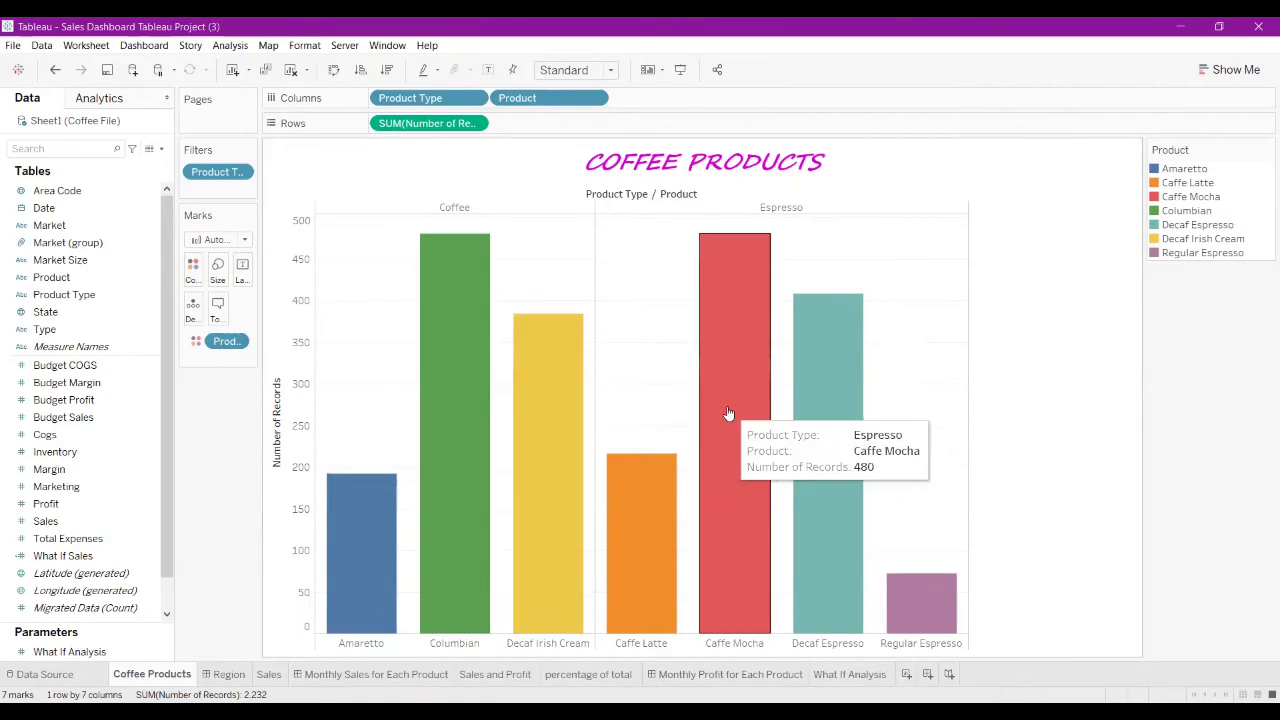
Step: Cycle the product chart's mark type through Line, Area and Circle, ending on Bar
left_click(244, 240)
left_click(237, 273)
left_click(246, 241)
left_click(212, 290)
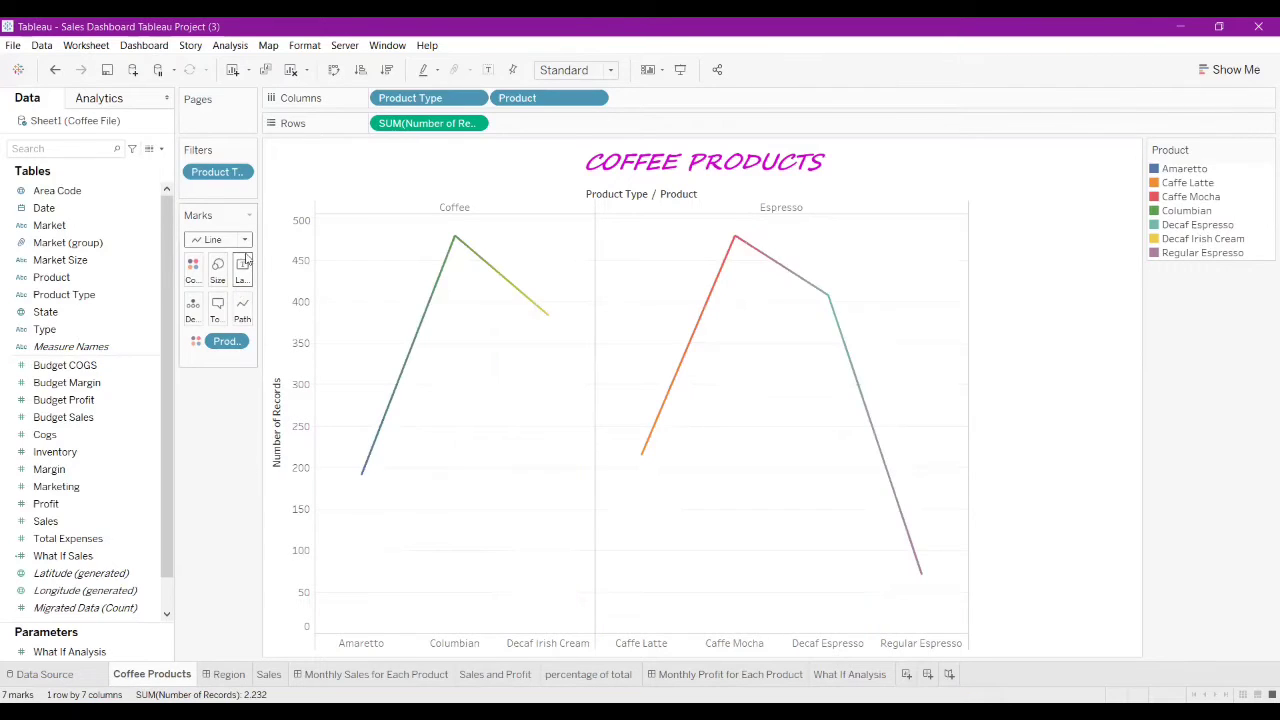
left_click(245, 240)
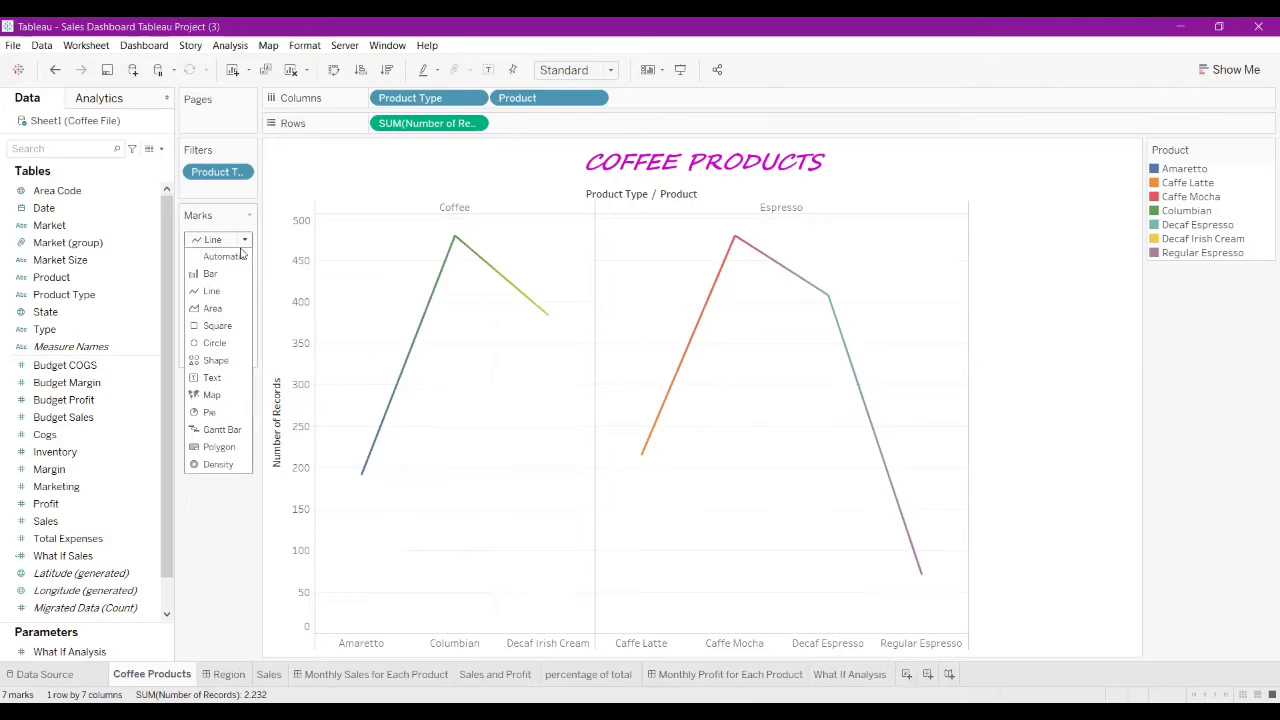
left_click(229, 308)
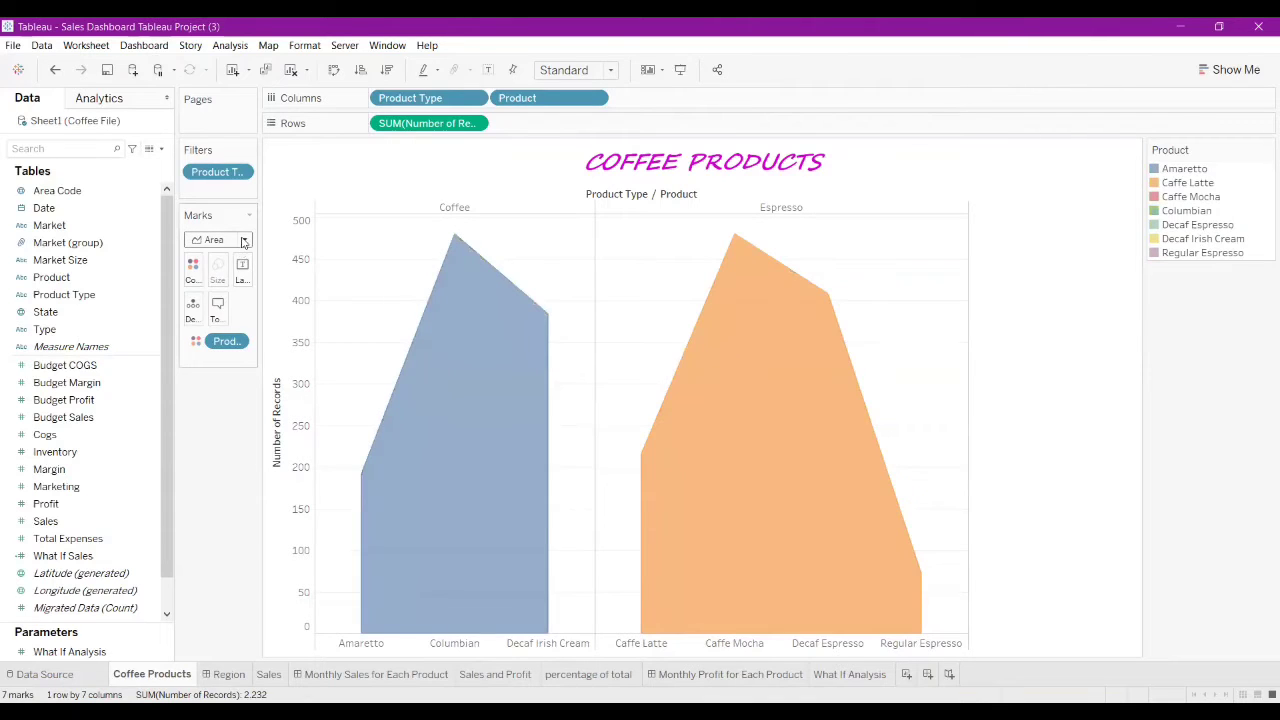
left_click(244, 240)
left_click(226, 344)
left_click(241, 245)
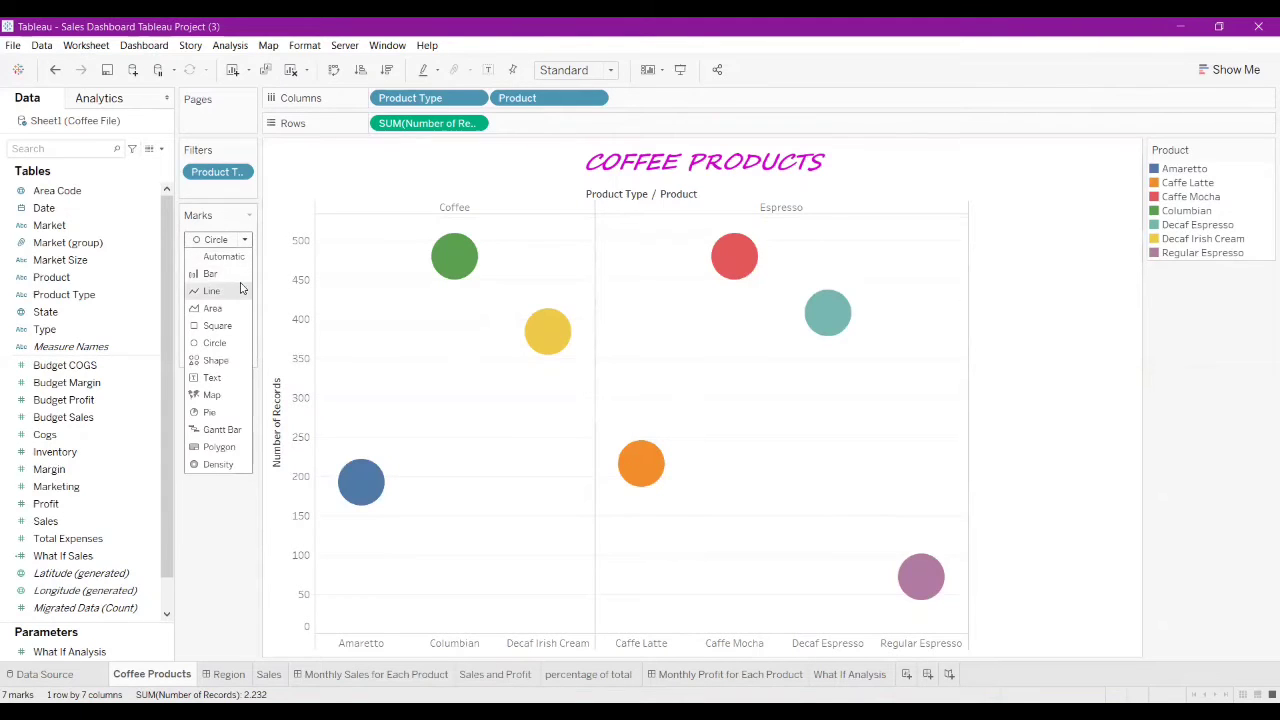
left_click(210, 274)
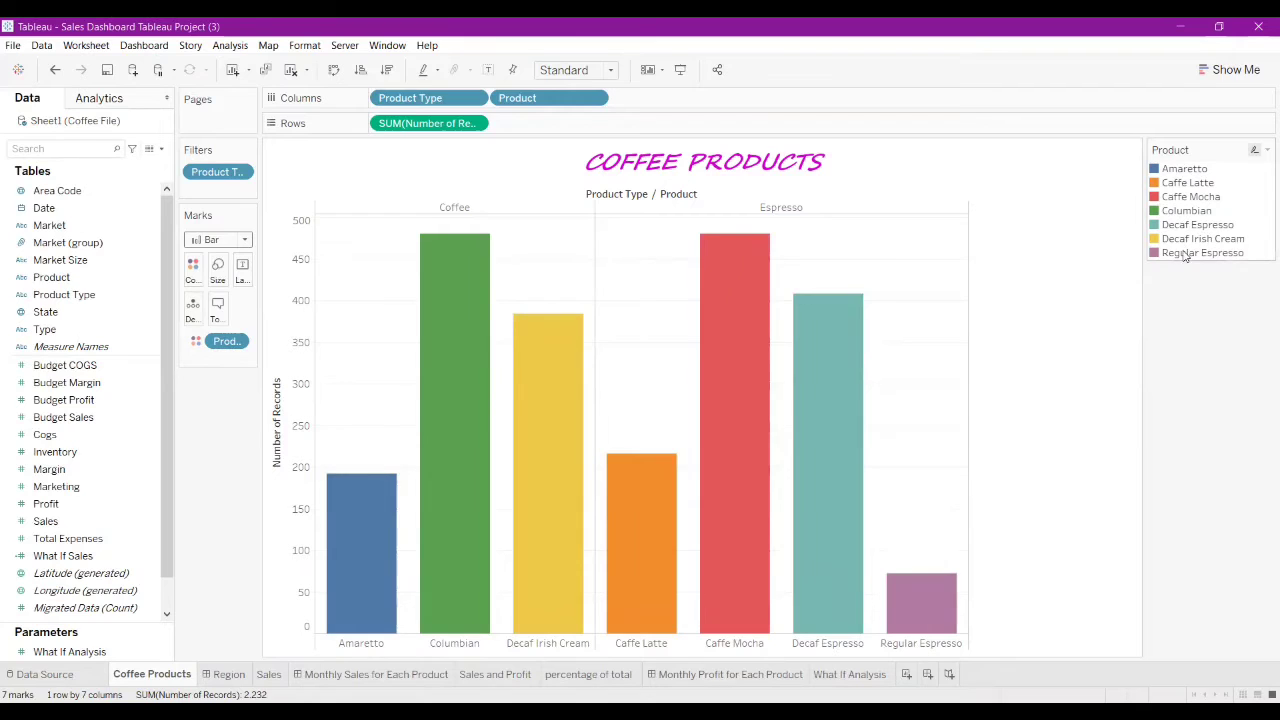
Step: Assign the Purple-Pink-Gray palette to all products in the Edit Colors dialog
left_click(191, 277)
left_click(246, 320)
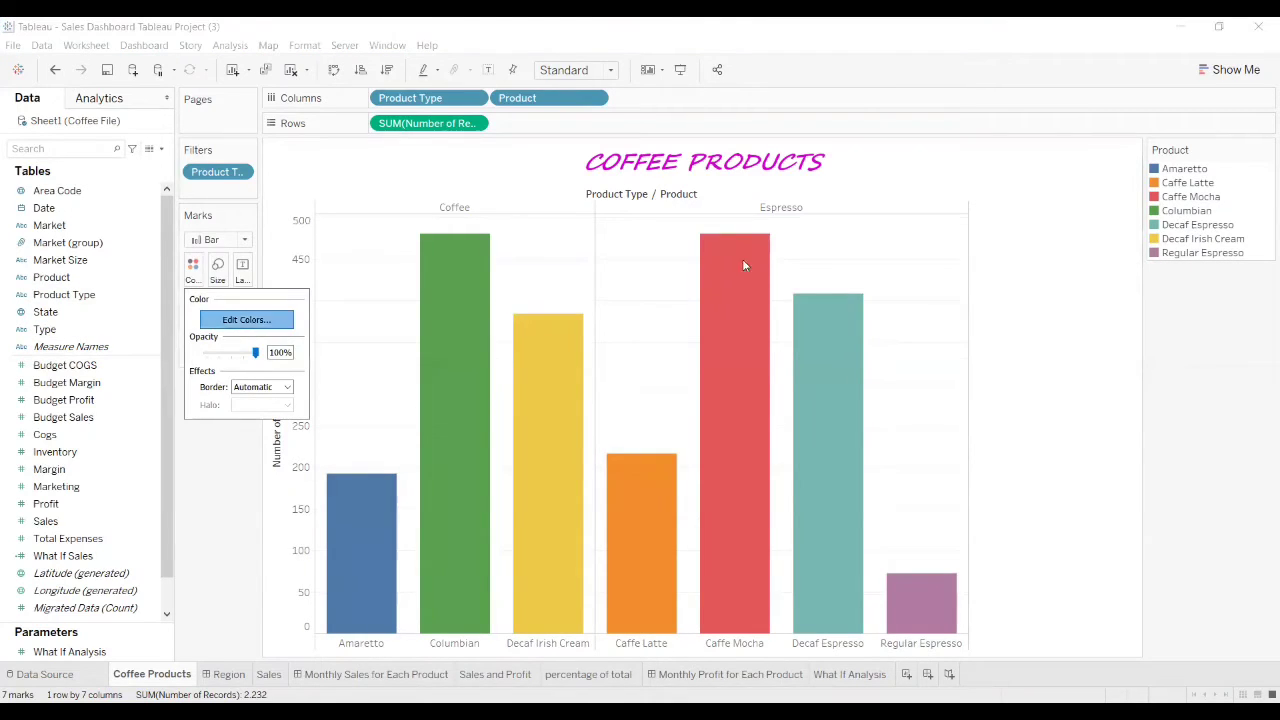
left_click(789, 262)
scroll(773, 390, "down", 1)
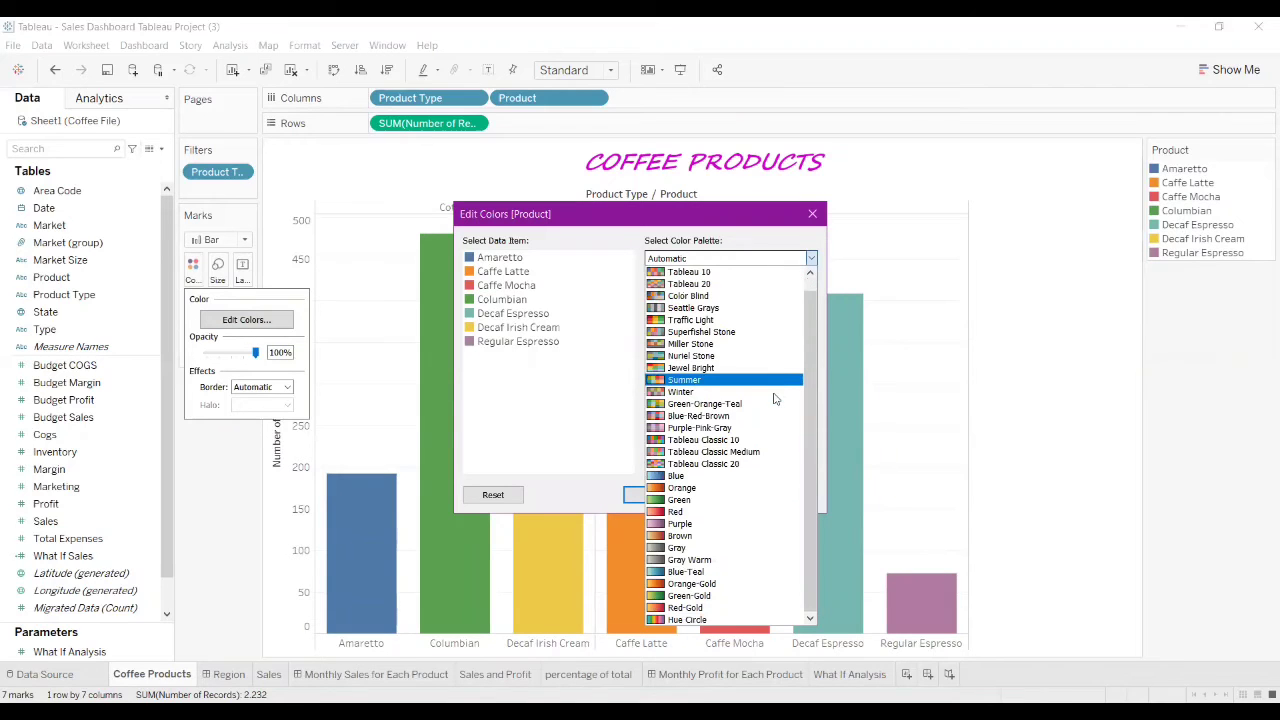
scroll(773, 398, "up", 1)
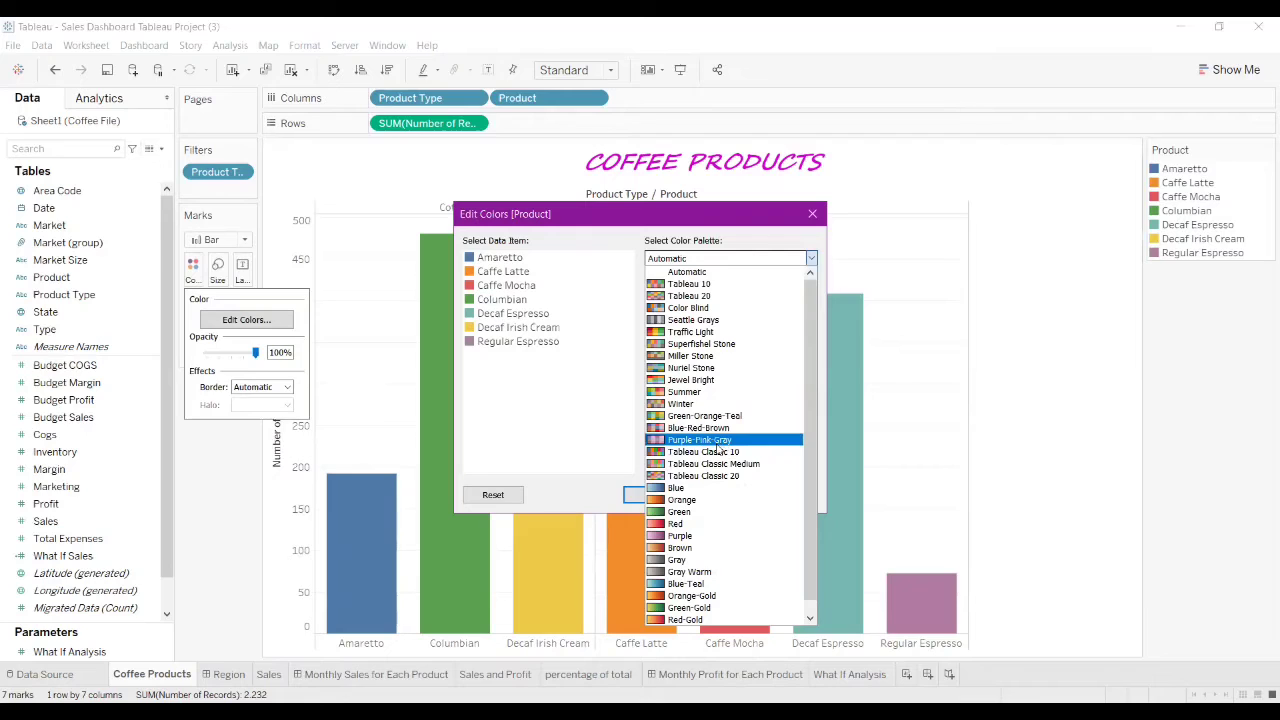
left_click(710, 441)
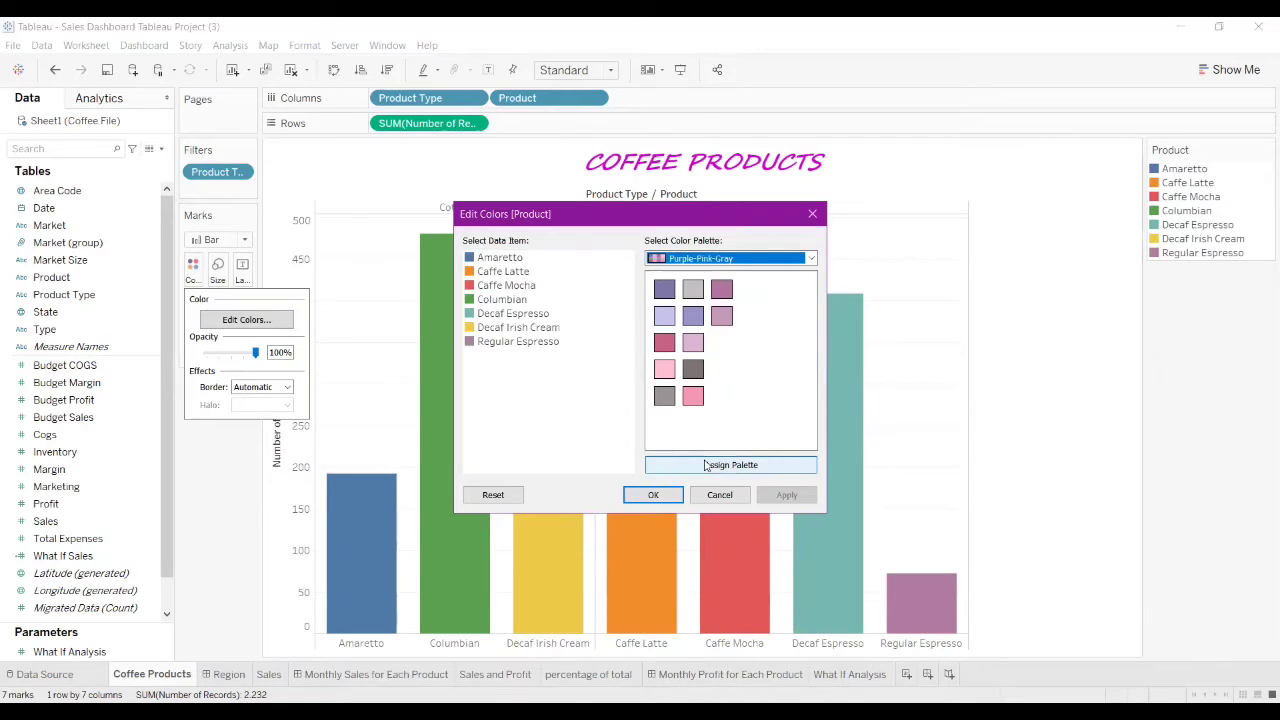
left_click(705, 465)
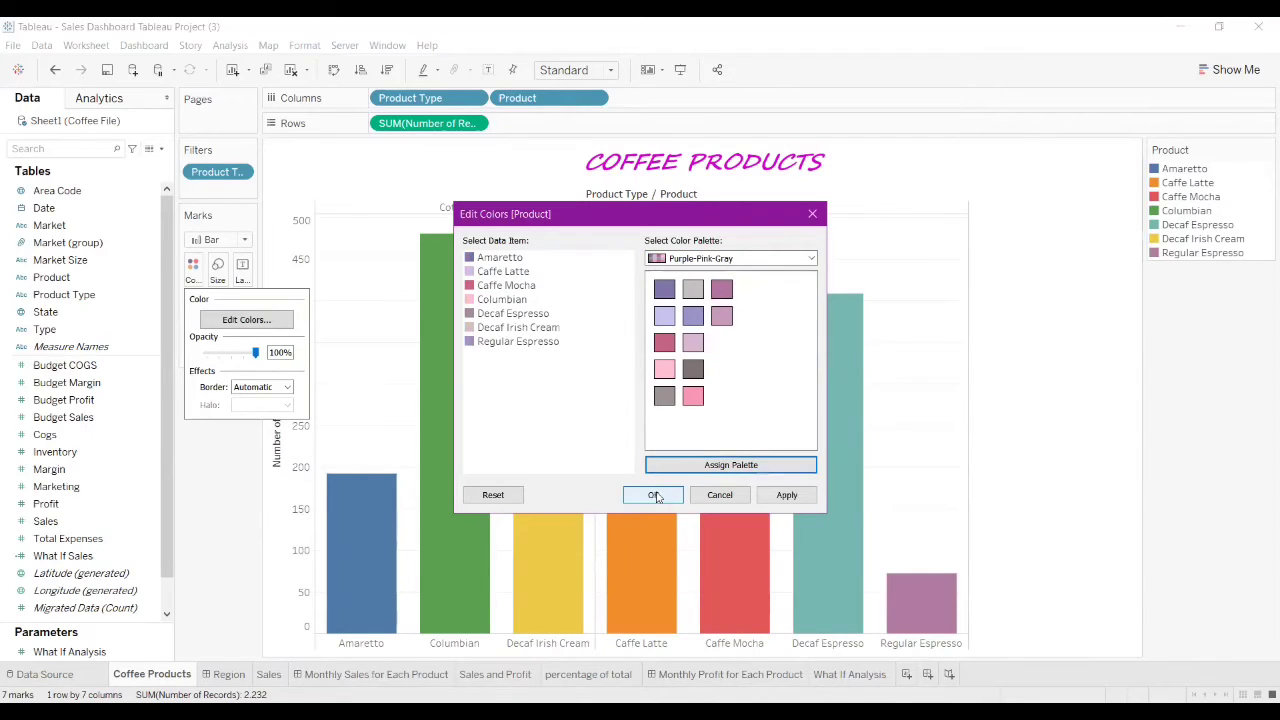
left_click(655, 495)
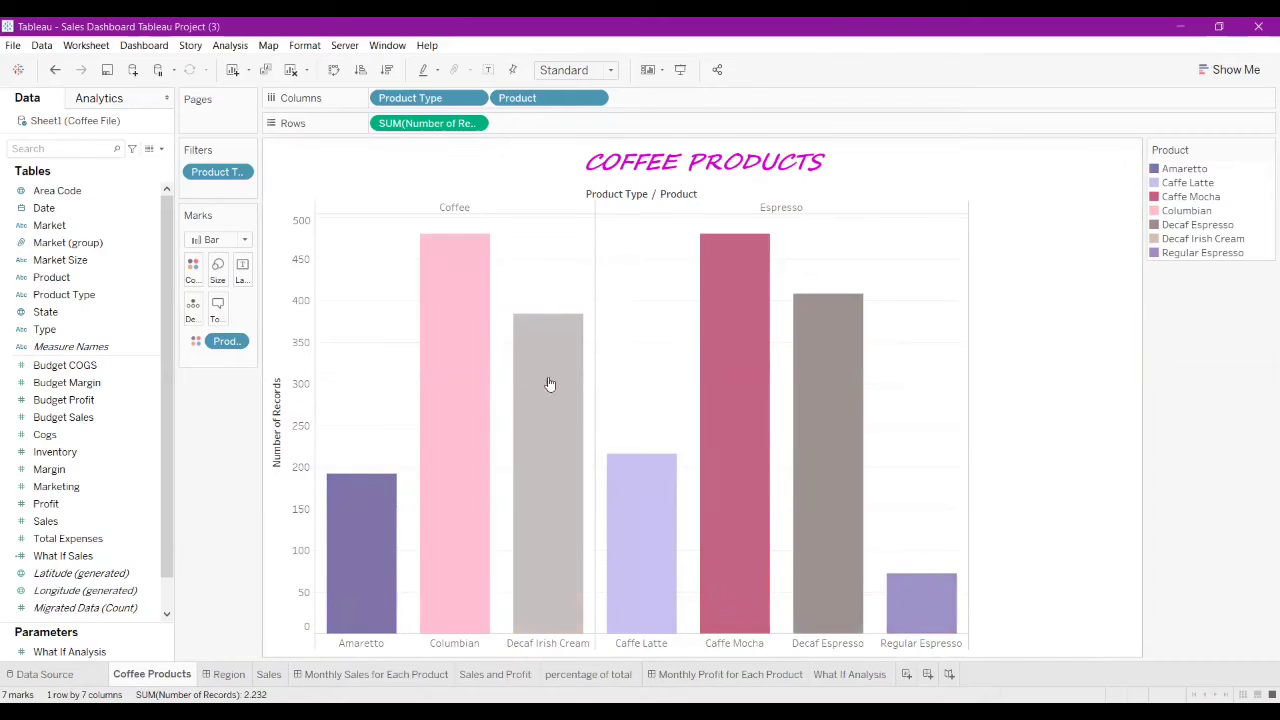
Step: Reduce the product bar width with the Marks card Size slider
left_click(218, 270)
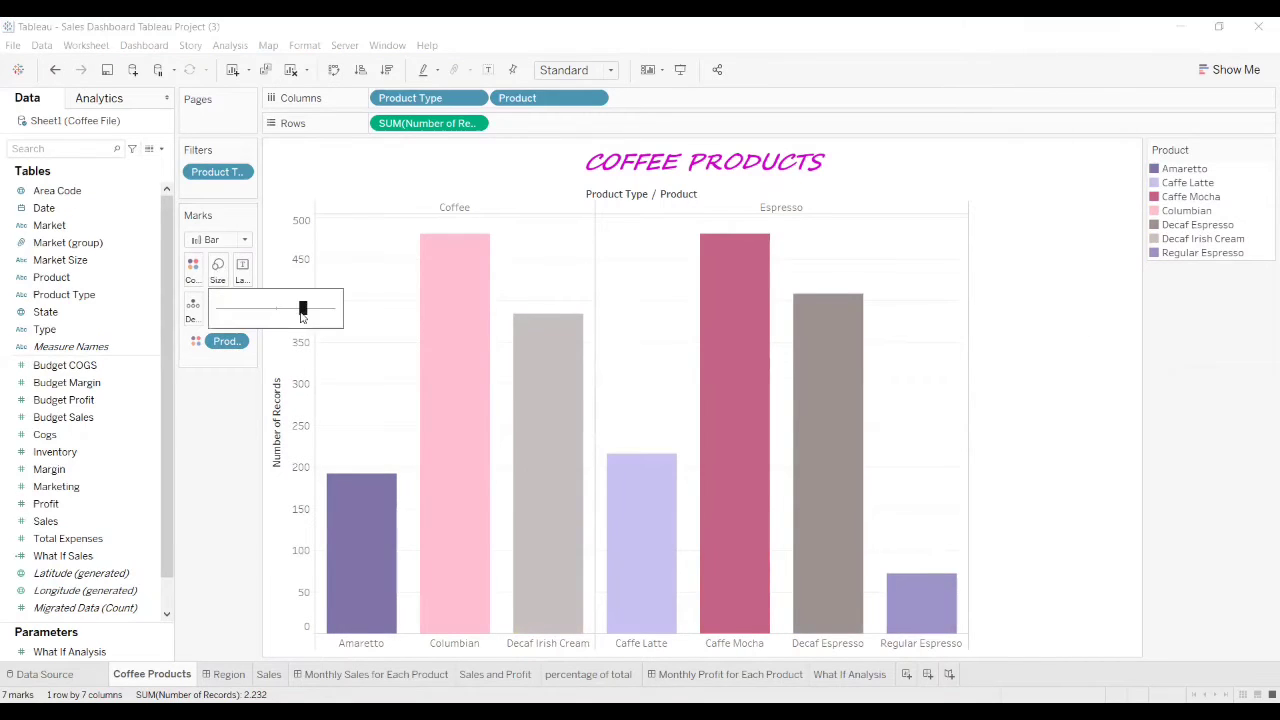
left_click_drag(304, 308, 268, 316)
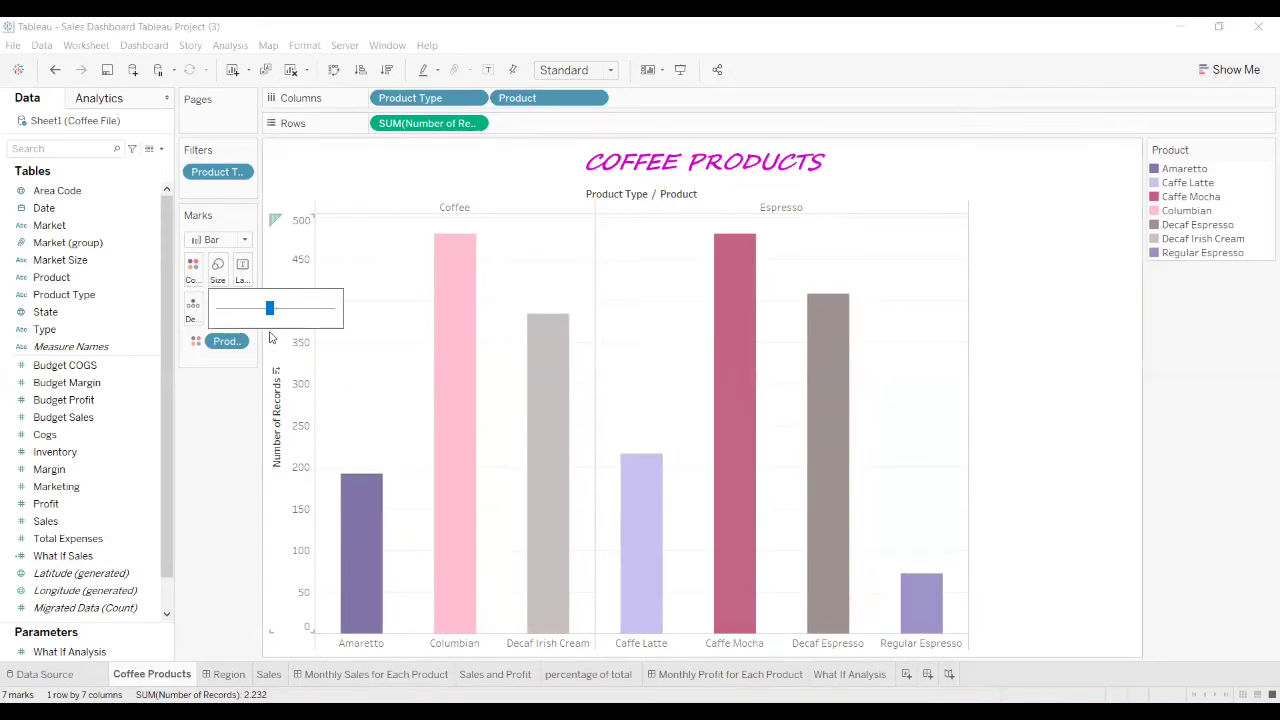
left_click(236, 505)
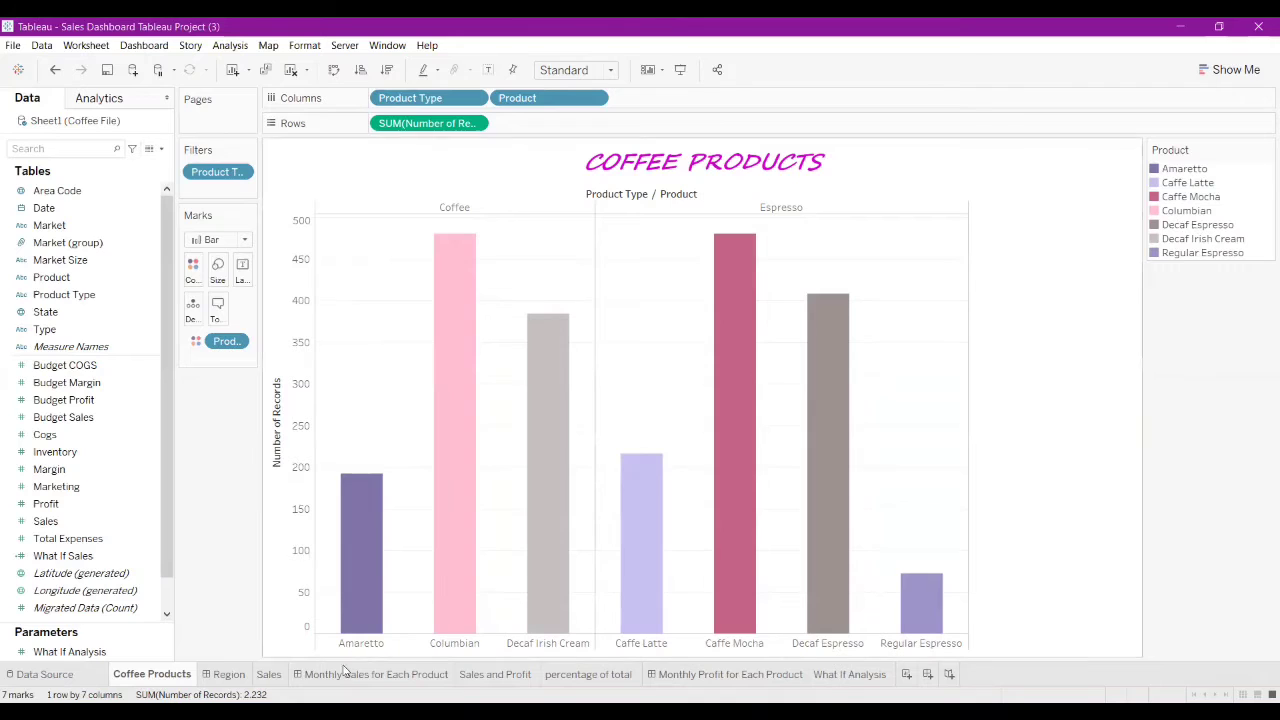
Step: Switch to the Region dashboard and open Sheet 11 from the state sales map zone
left_click(229, 674)
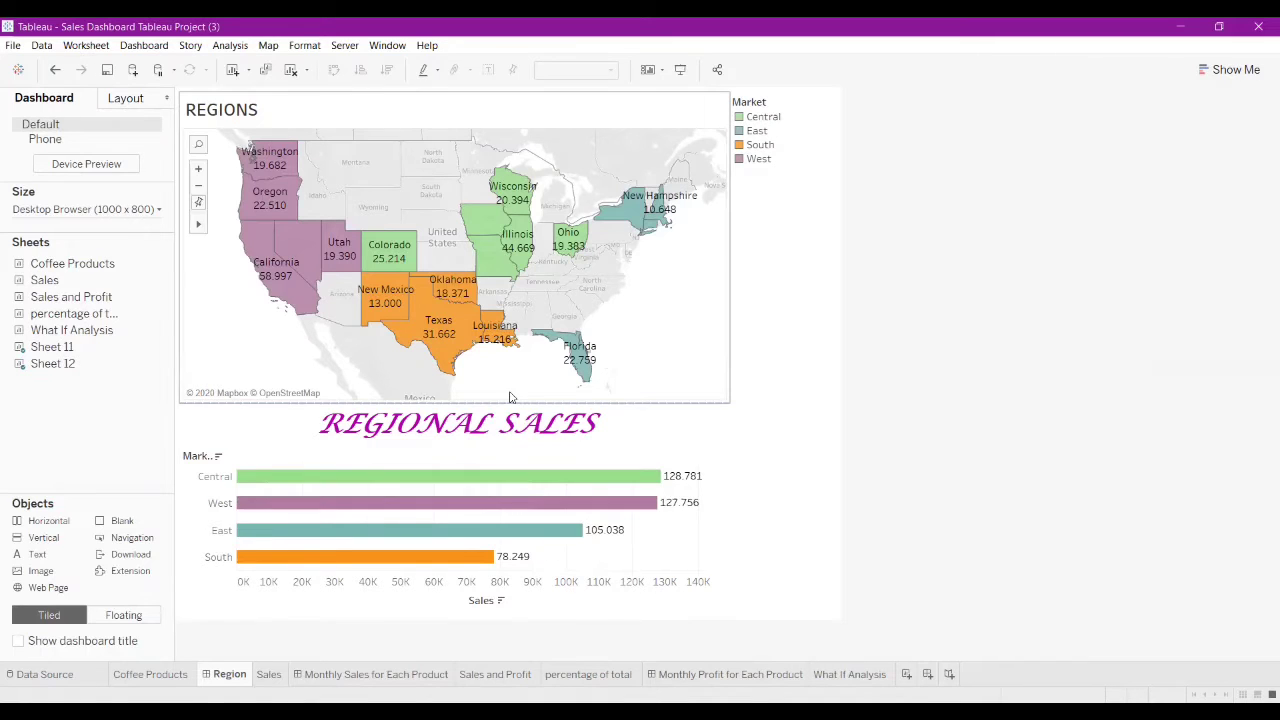
mouse_move(305, 301)
left_click(725, 130)
left_click(736, 118)
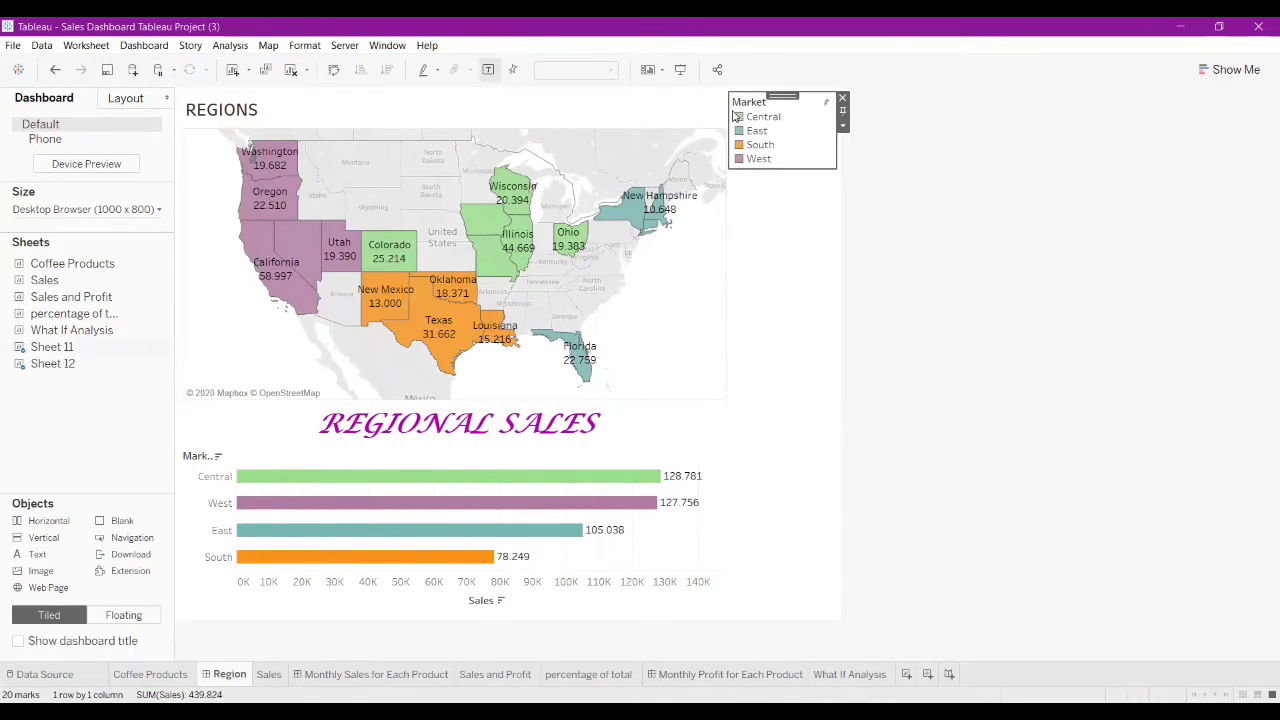
left_click(627, 192)
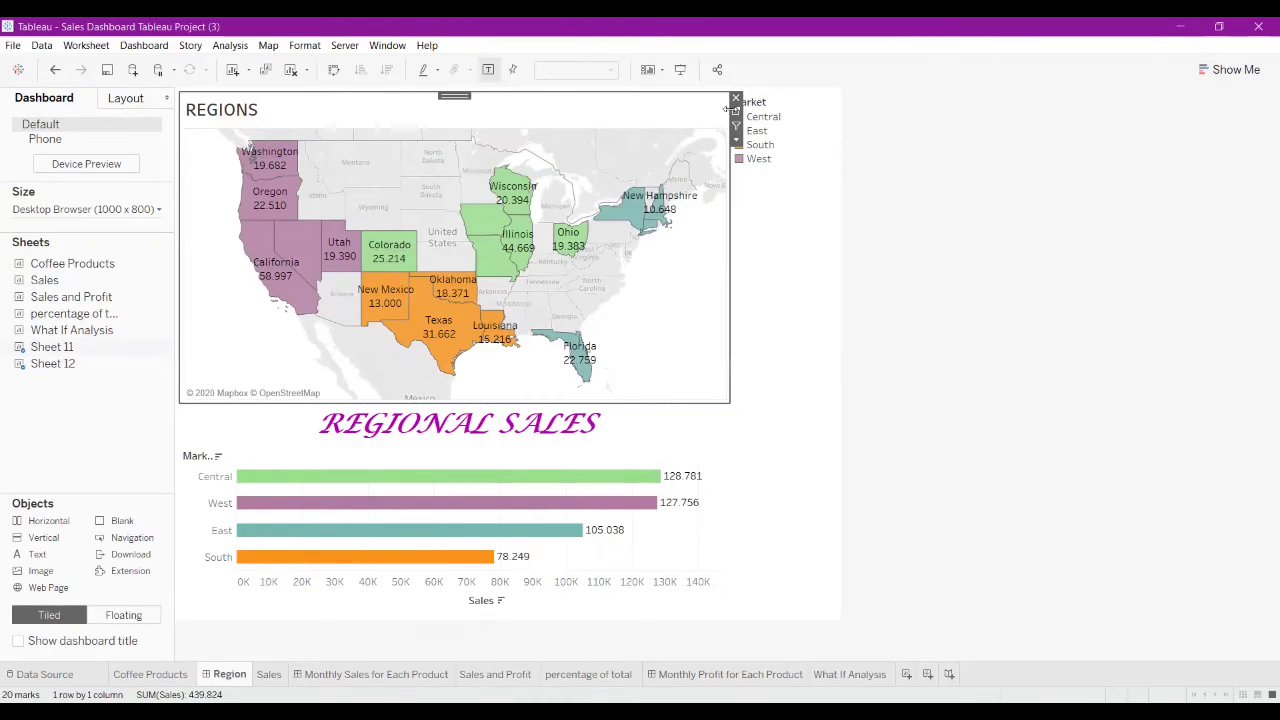
left_click(741, 115)
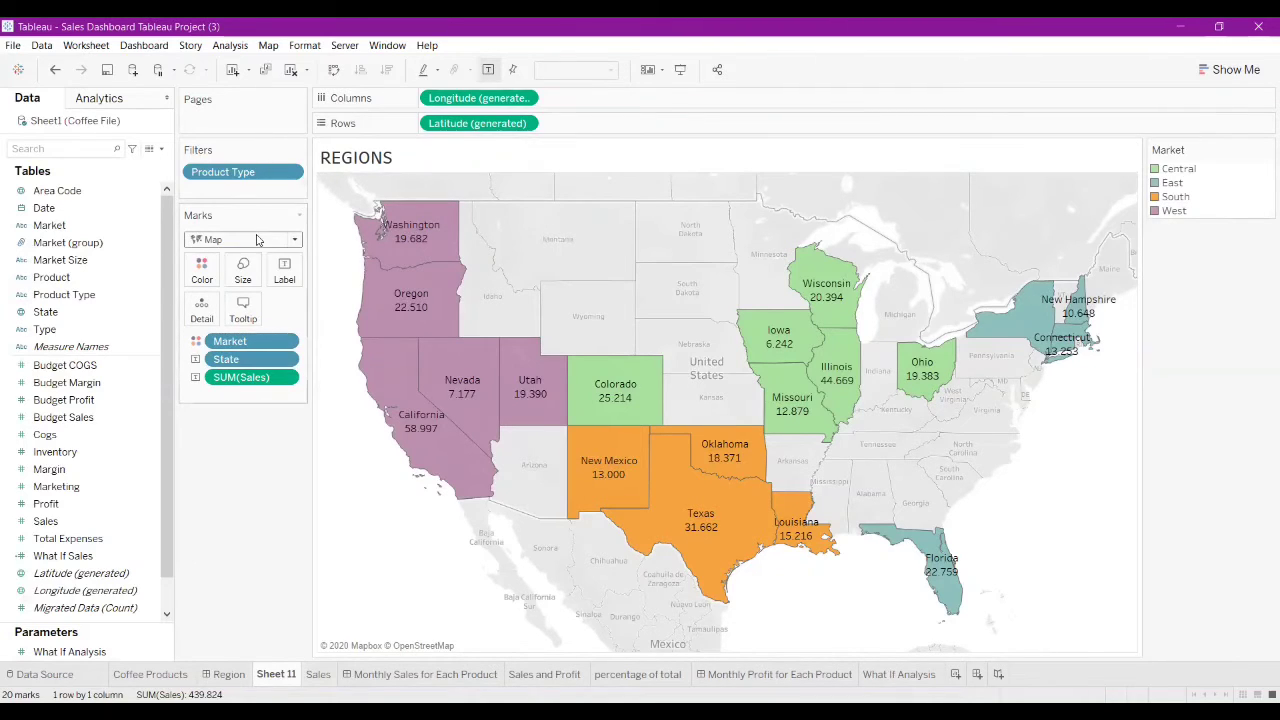
Step: Check the mark type list, then go back to Region and open Sheet 12 from the Regional Sales chart
left_click(294, 241)
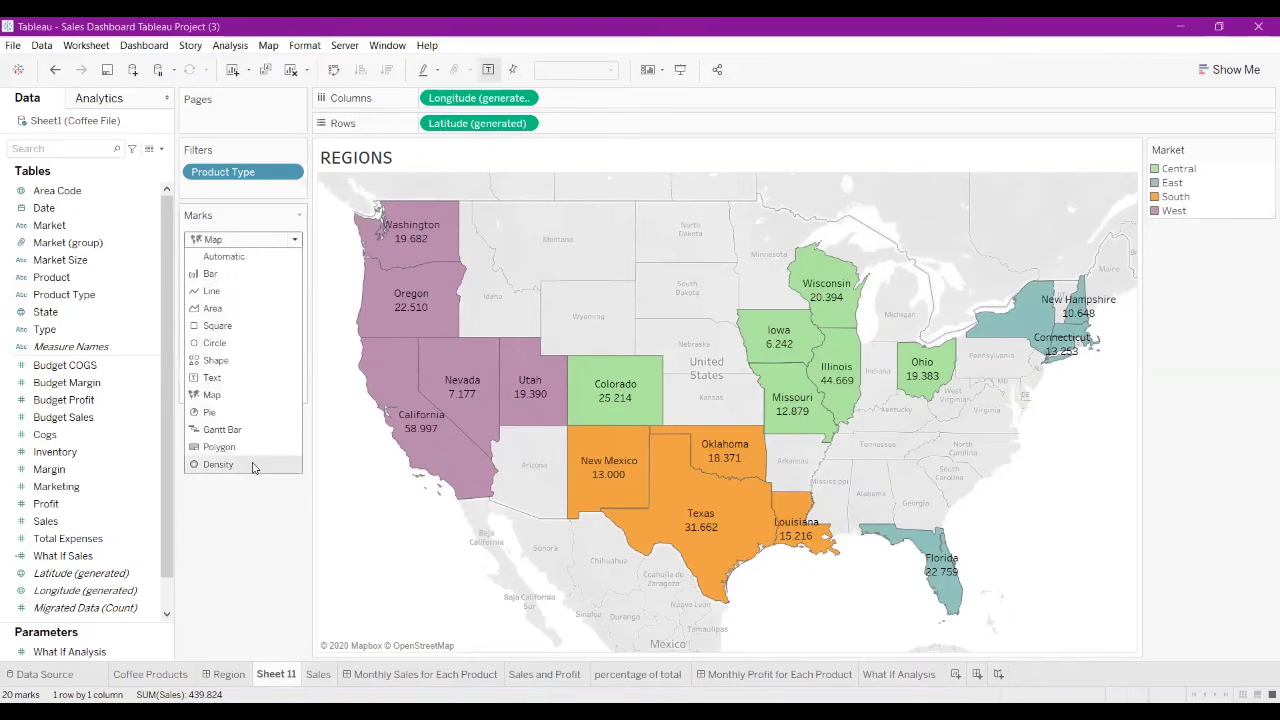
left_click(300, 216)
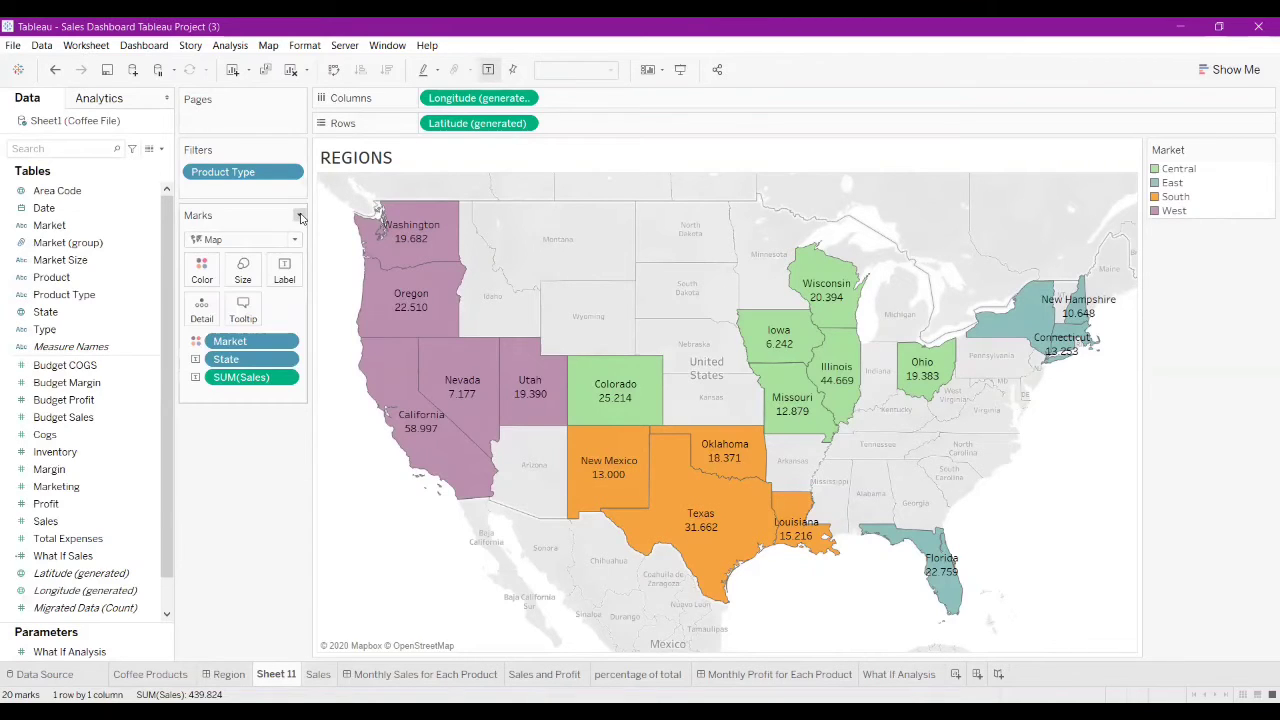
left_click(57, 71)
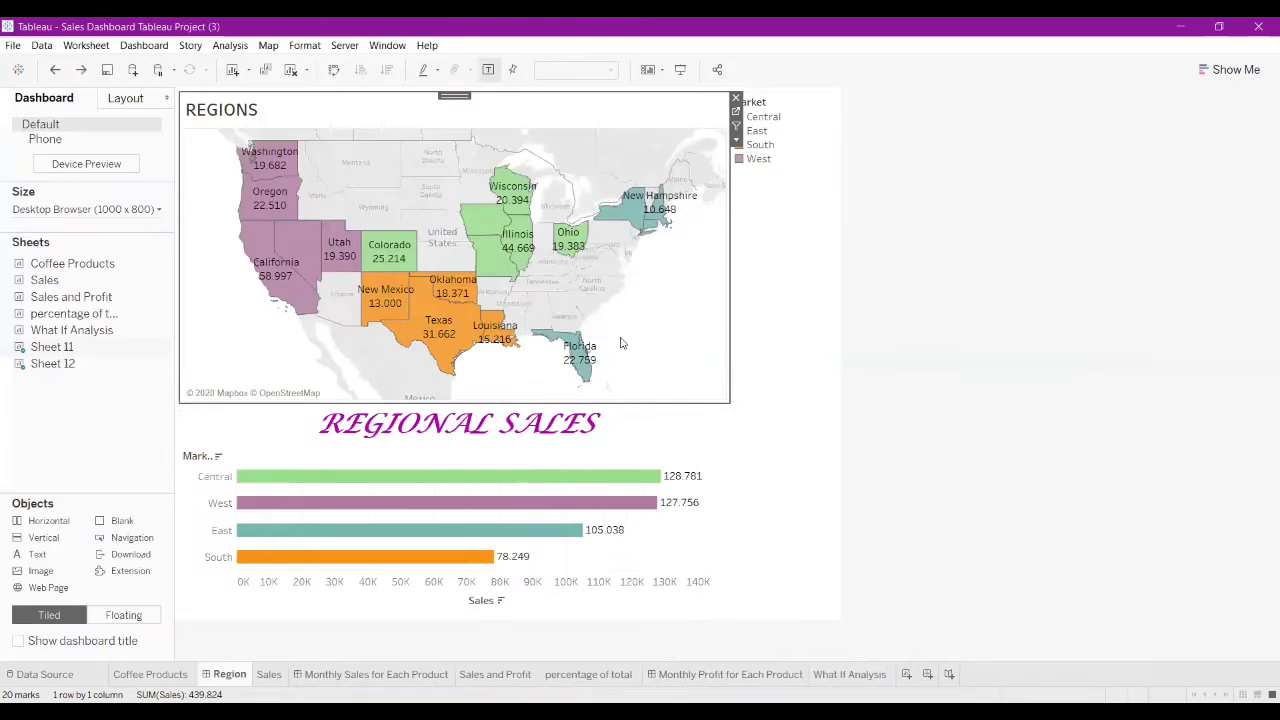
left_click(715, 445)
left_click(736, 422)
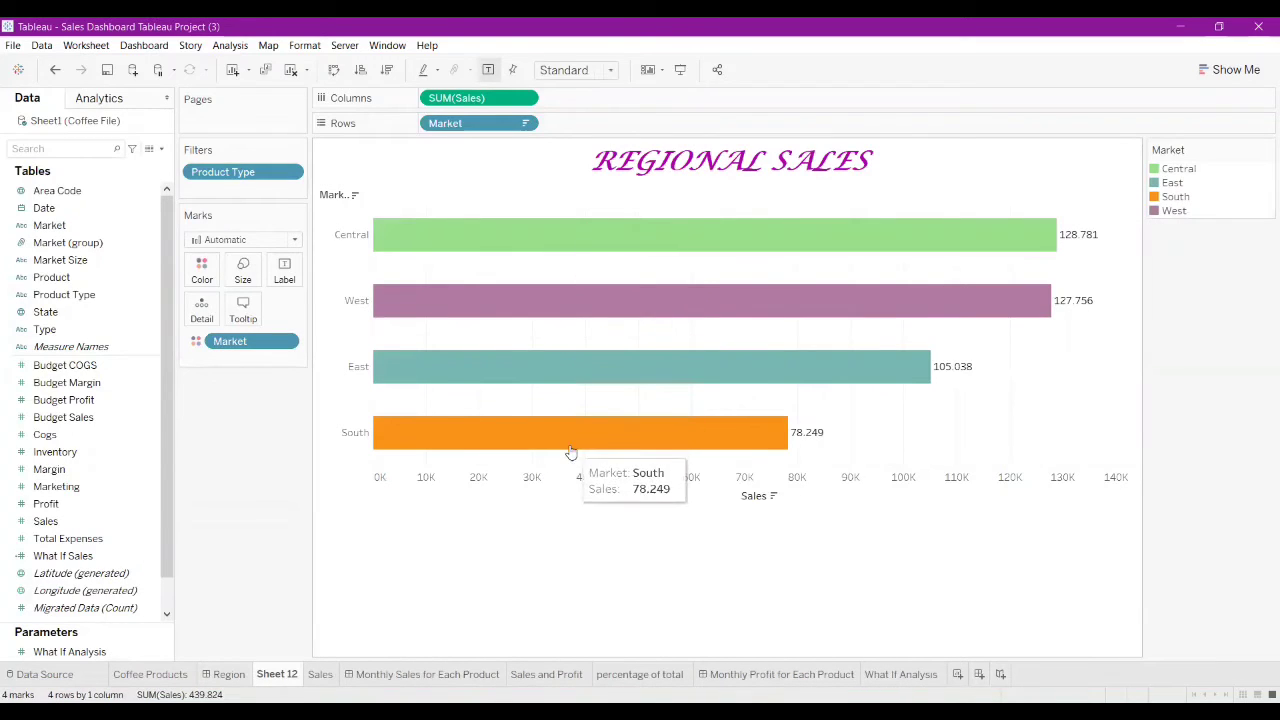
Step: Move SUM(Sales) to Rows for vertical market bars and widen the chart area
left_click_drag(458, 97, 604, 124)
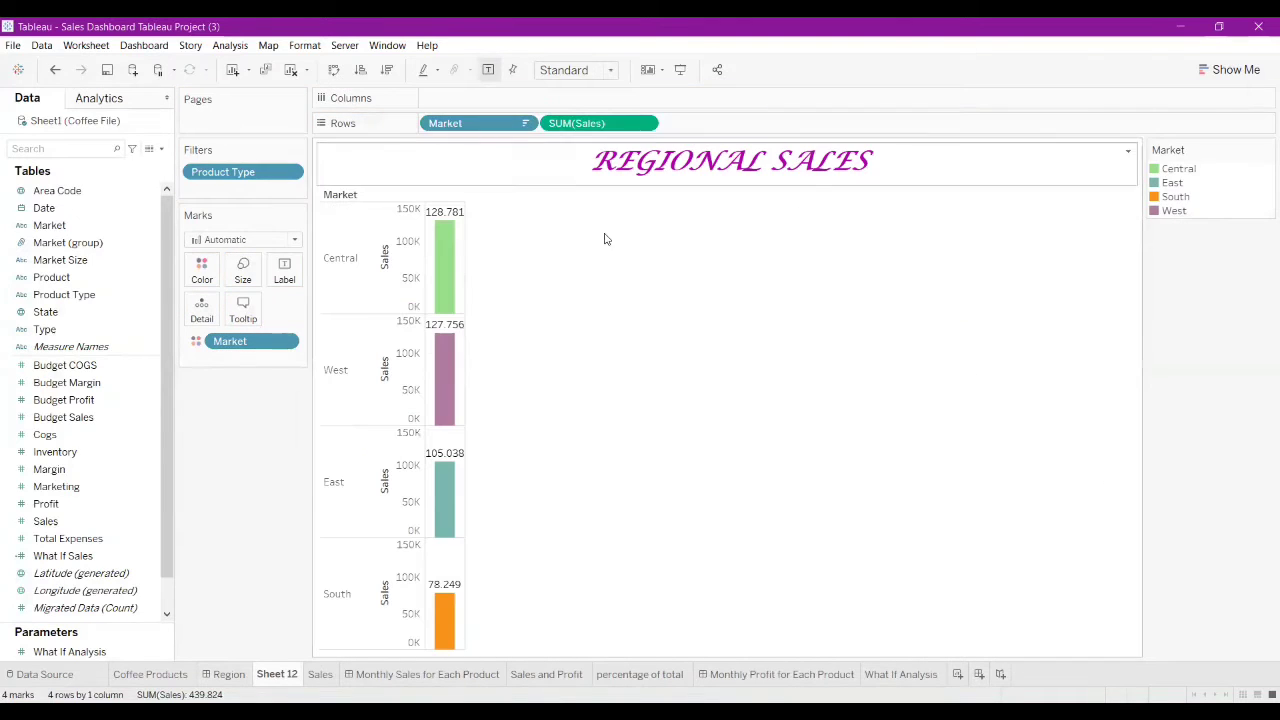
left_click(447, 380)
left_click(466, 378)
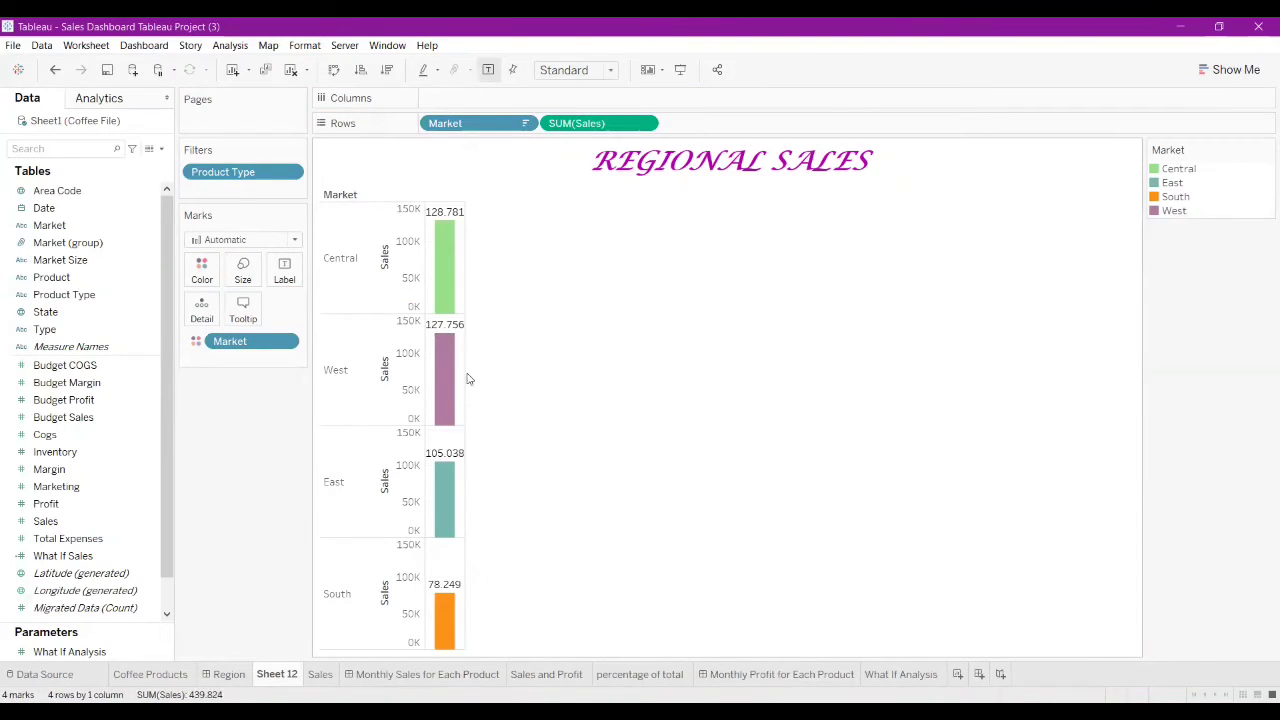
left_click_drag(466, 380, 1008, 388)
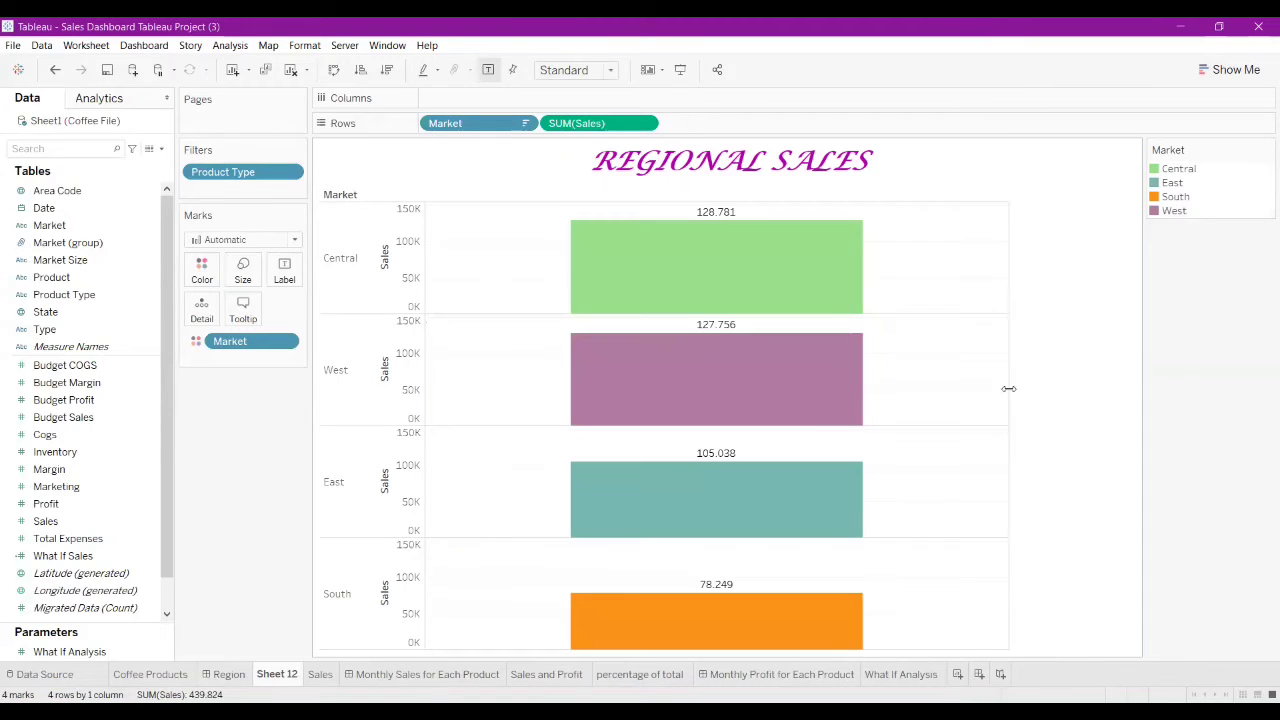
Step: Set the market bars to a medium width with the Size slider
left_click(243, 270)
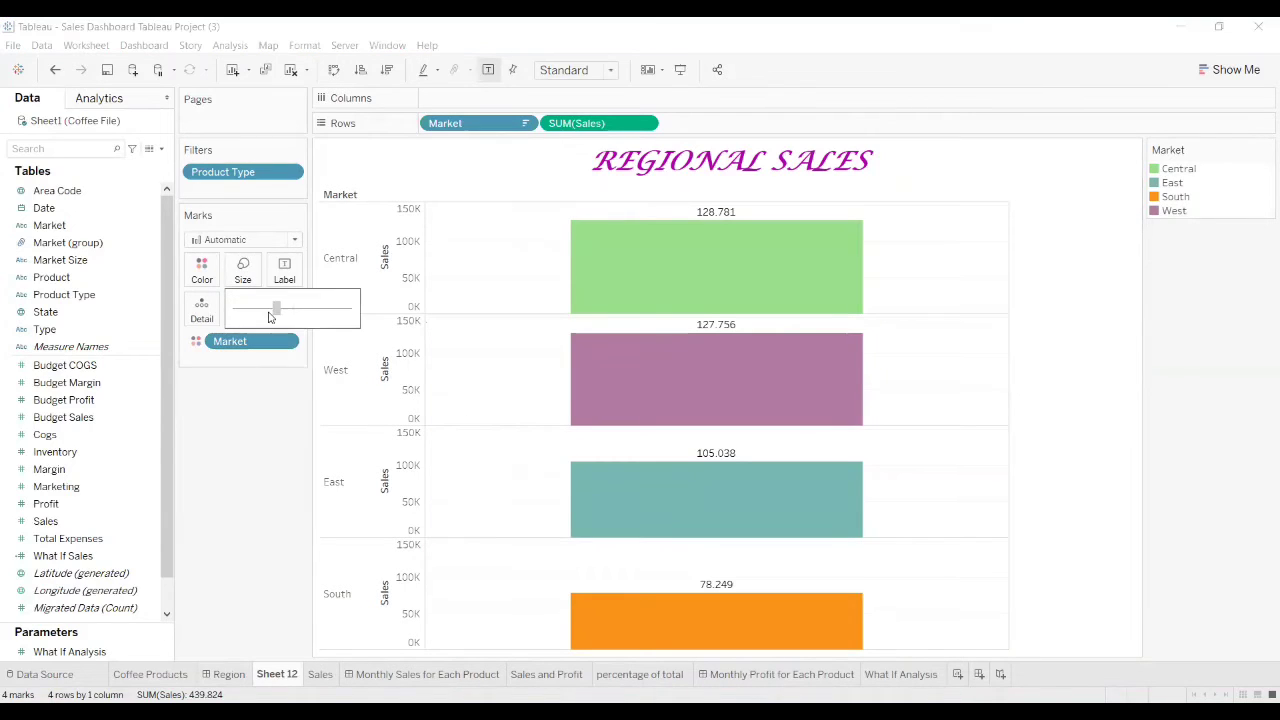
mouse_move(270, 317)
left_mouse_down()
mouse_move(237, 310)
mouse_move(271, 318)
left_mouse_up()
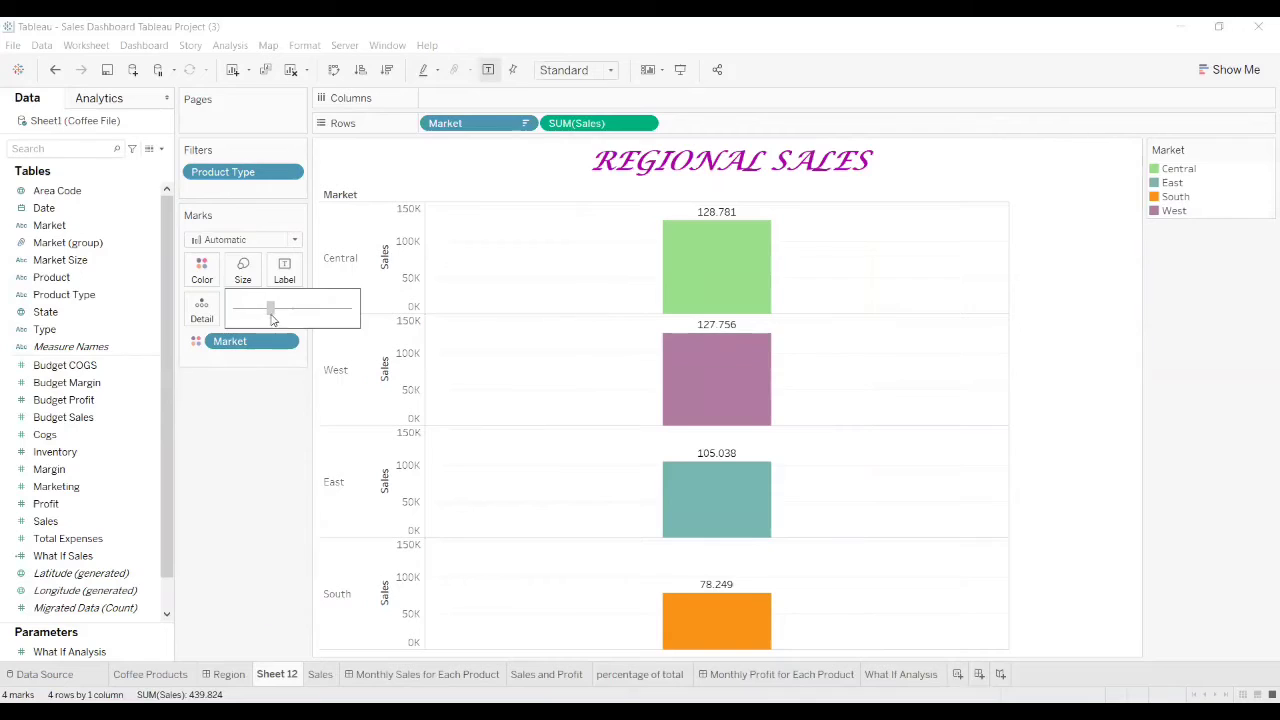
left_click(226, 557)
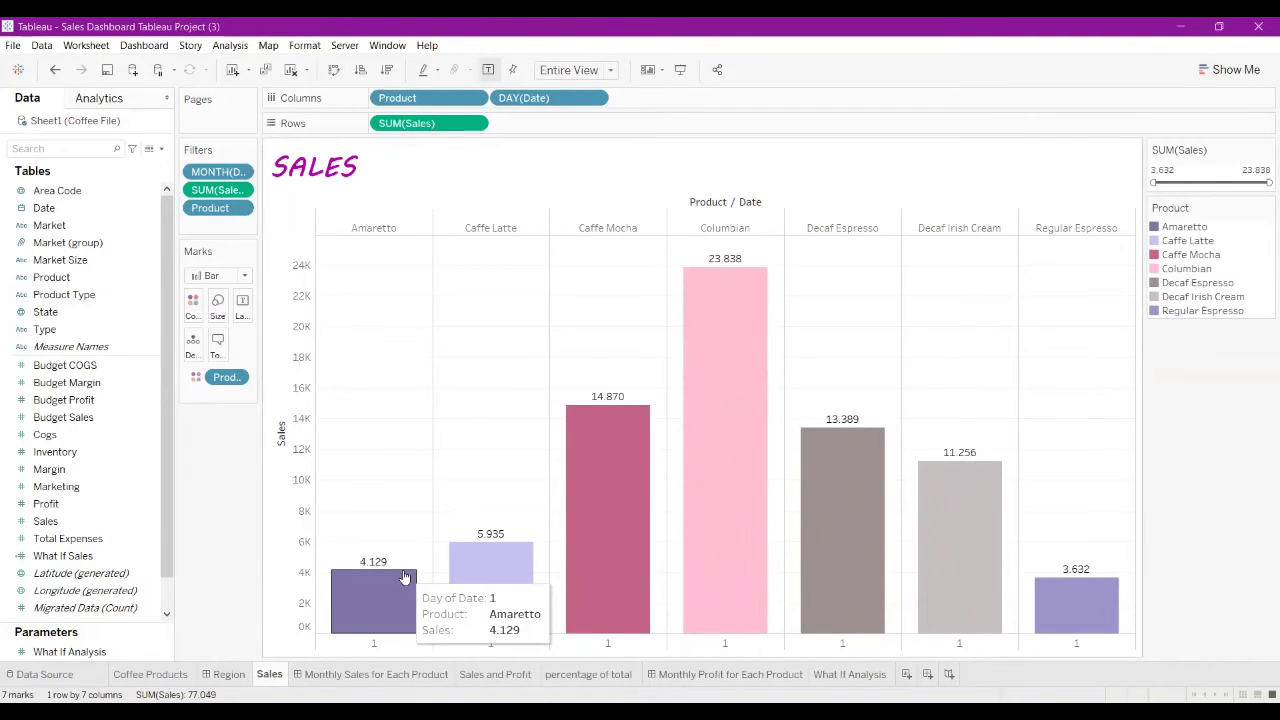
Step: Open Sheet 16 from the Monthly Sales for Each Product dashboard's worksheet zone
left_click(344, 675)
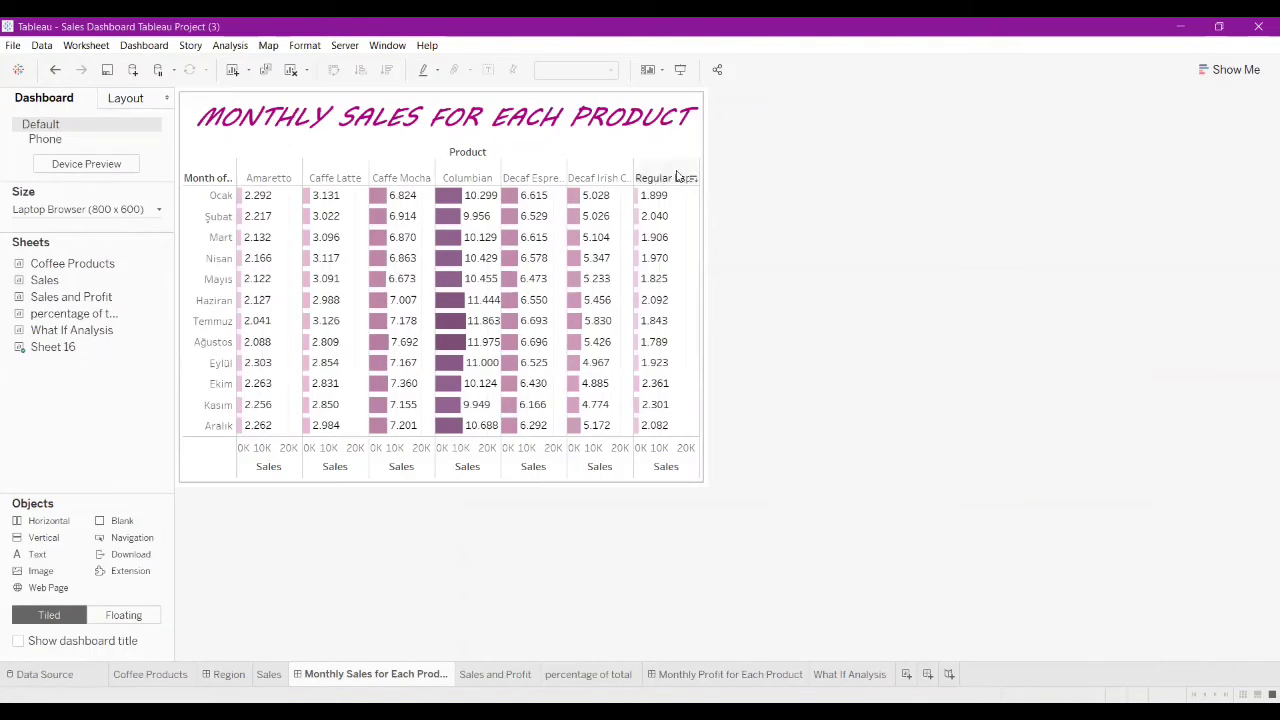
left_click(702, 151)
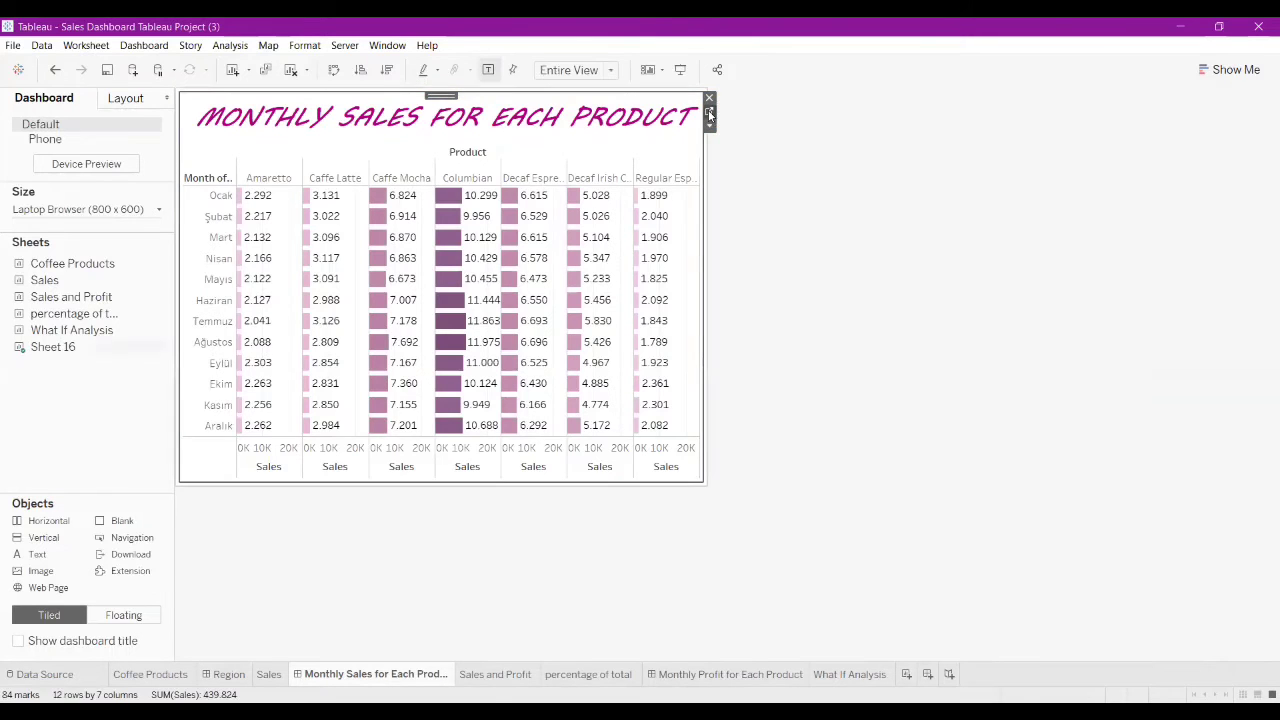
left_click(712, 118)
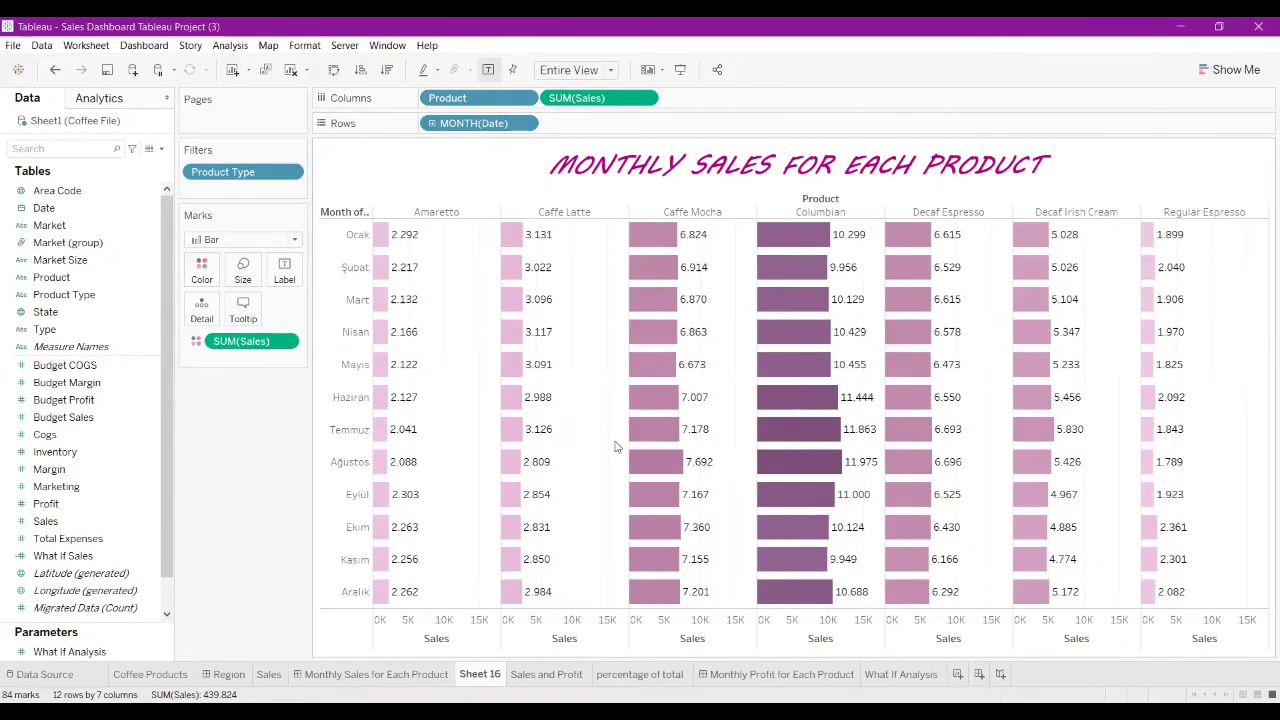
mouse_move(668, 389)
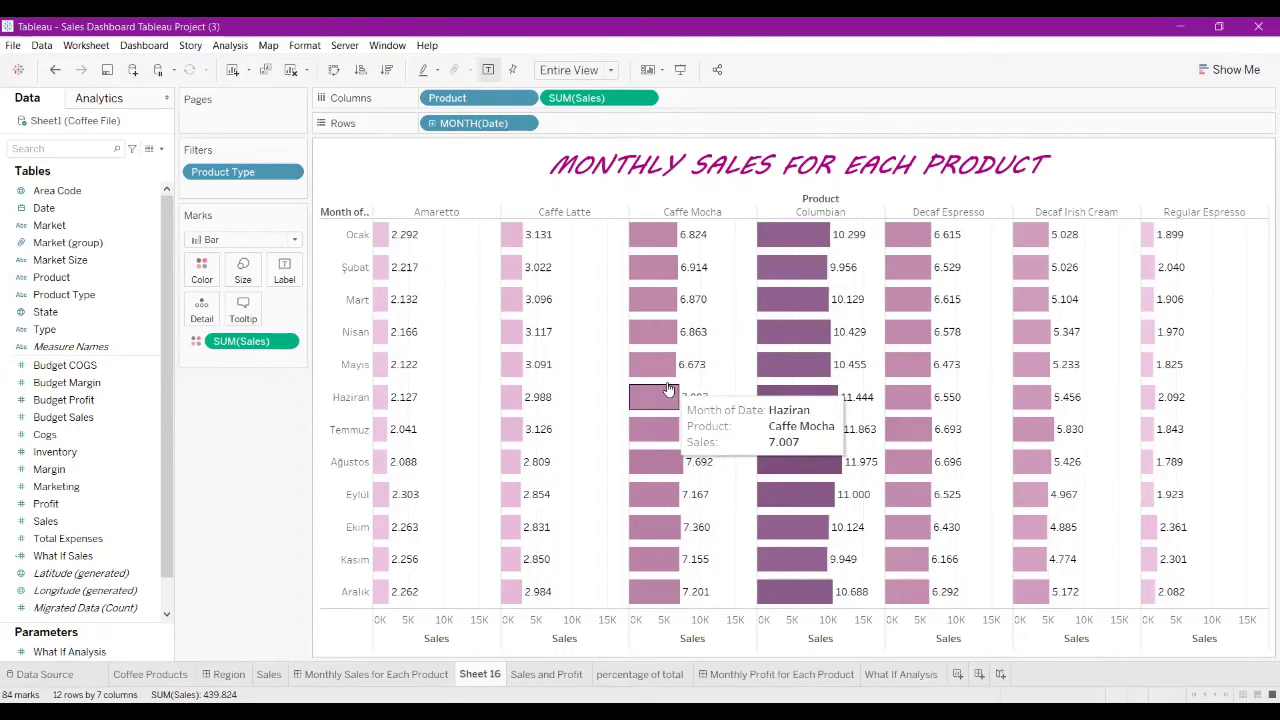
mouse_move(418, 245)
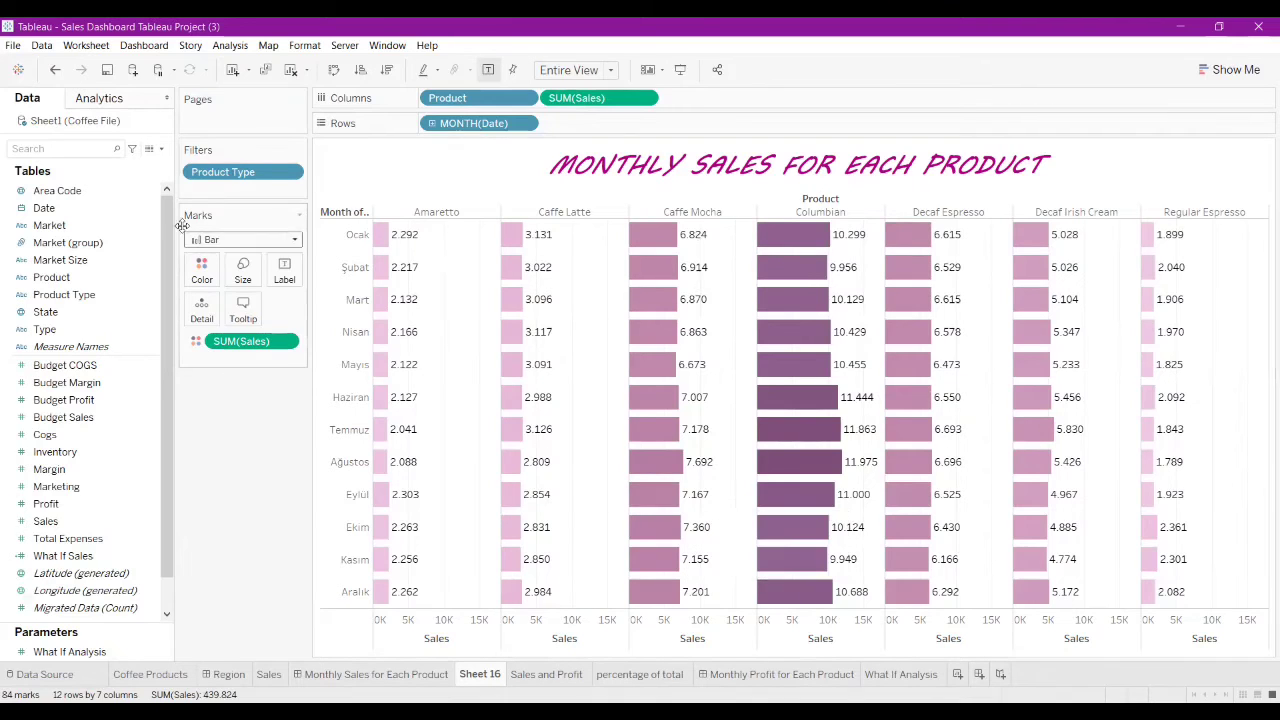
left_click(243, 270)
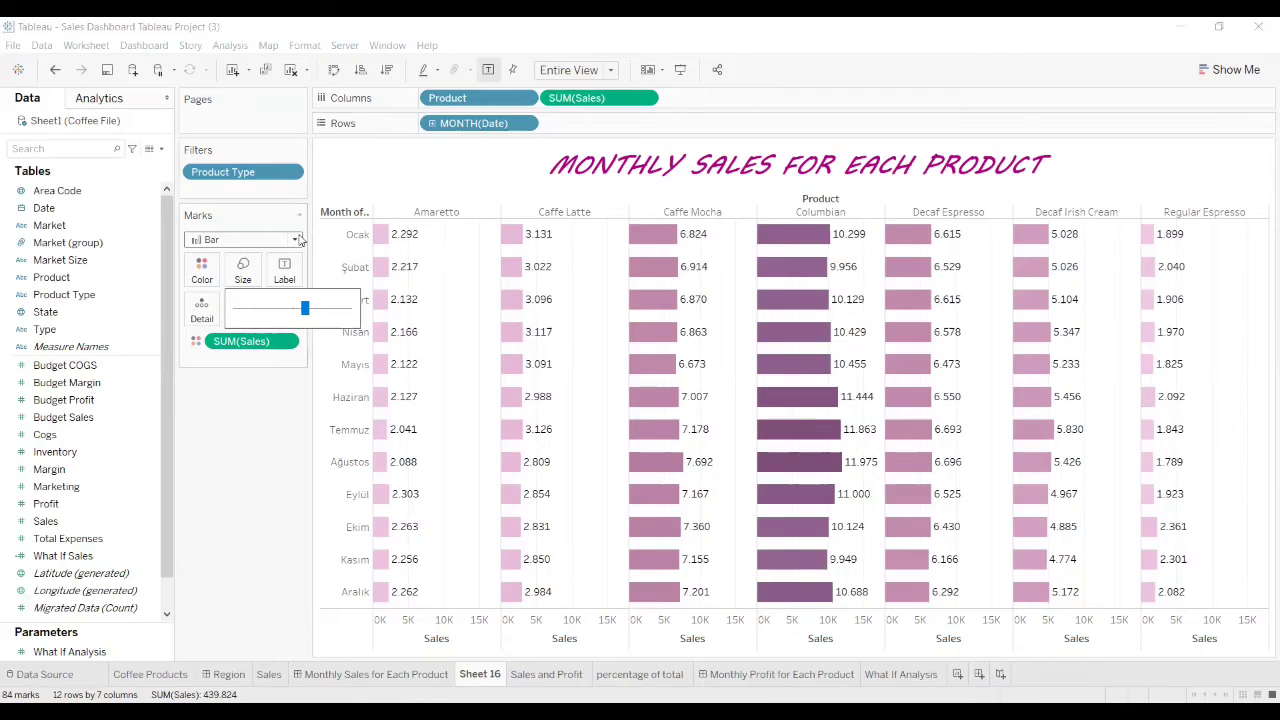
left_click(243, 239)
left_click(212, 291)
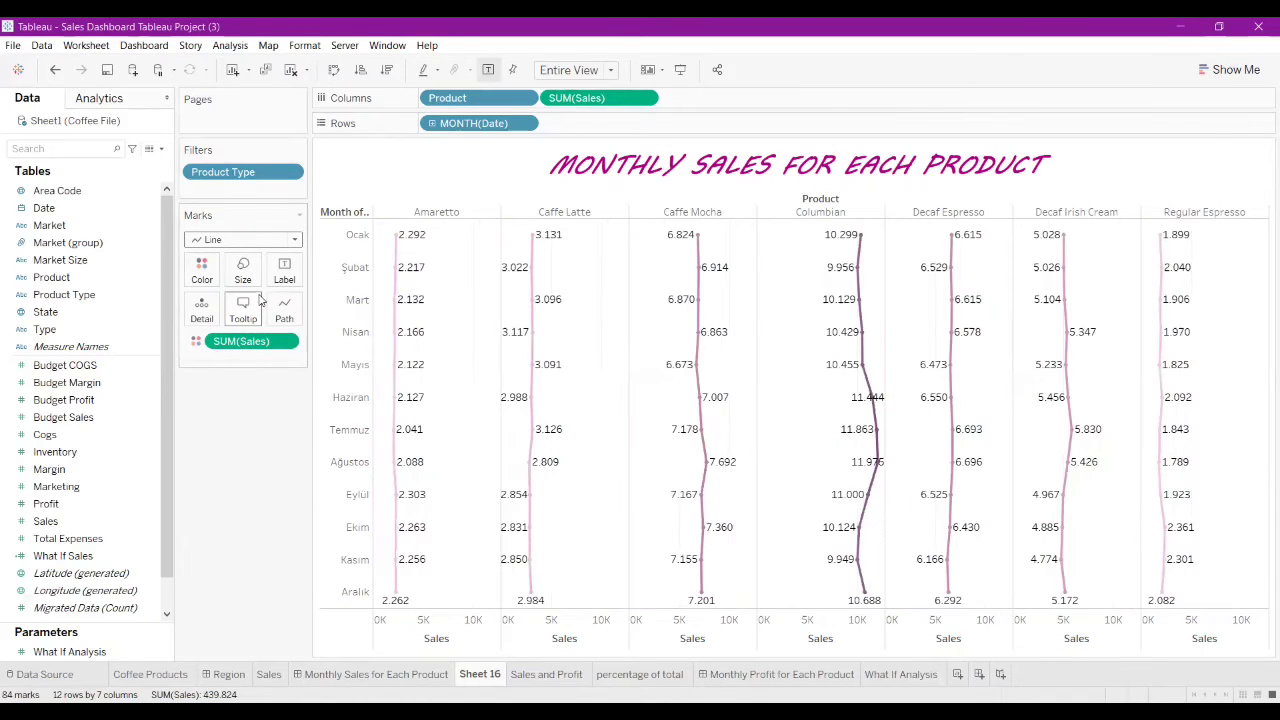
left_click(296, 242)
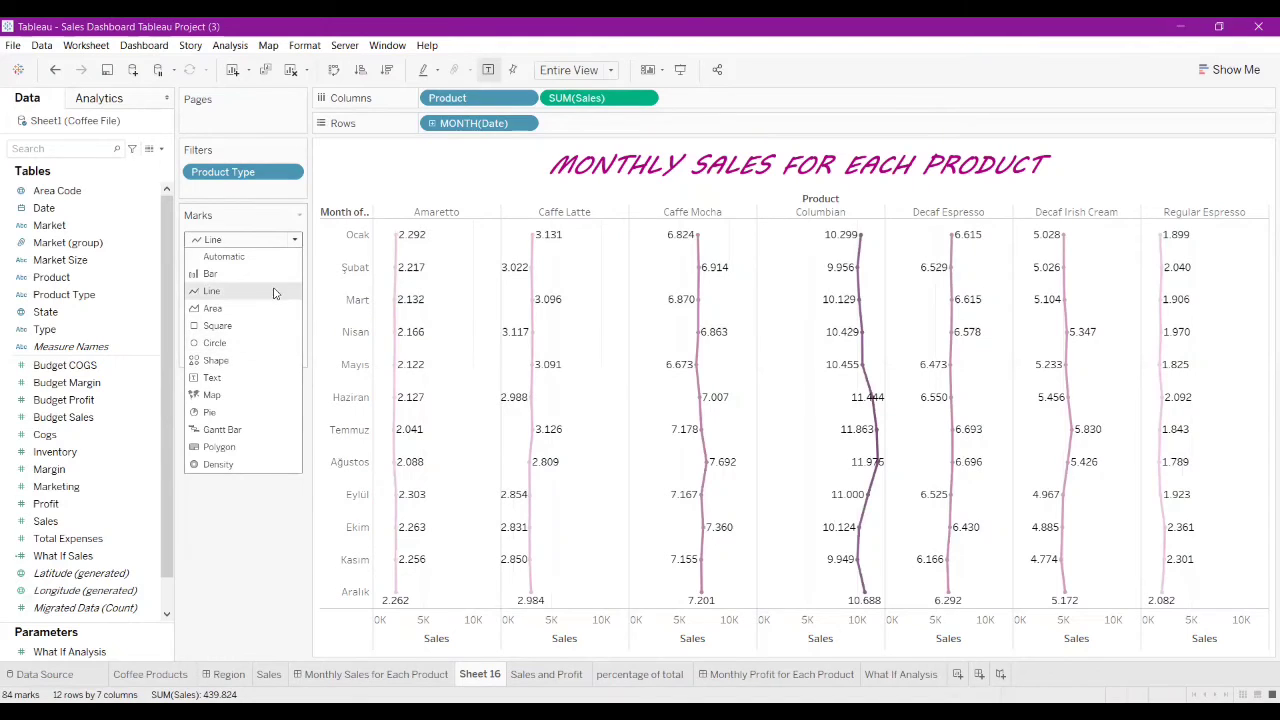
left_click(274, 276)
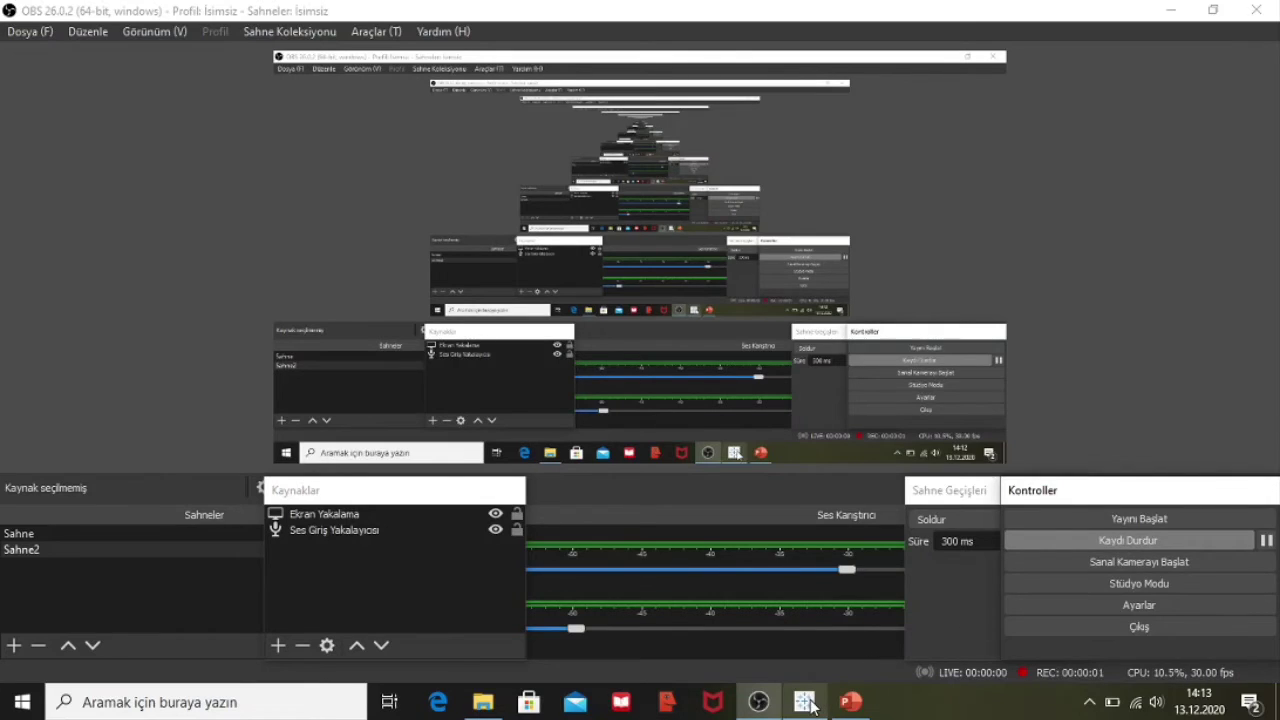
Step: Return from OBS to the Tableau window showing the Sales and Profit sheet
left_click(805, 702)
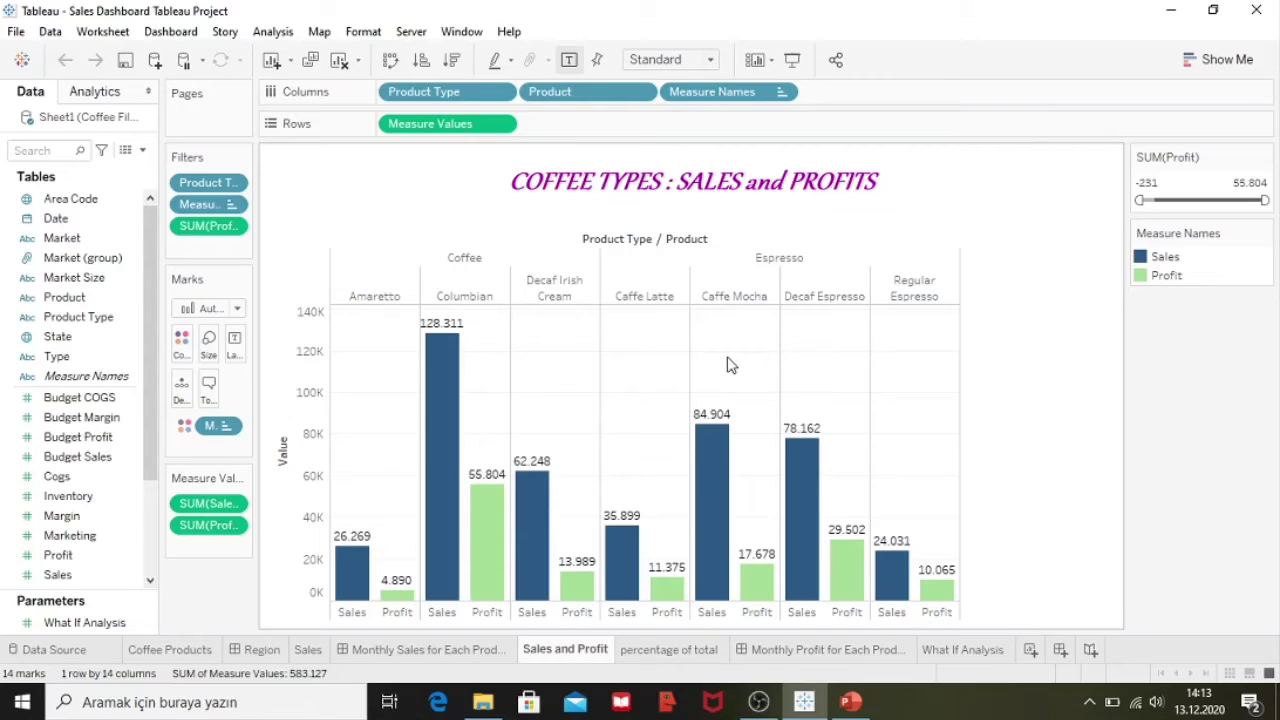
Step: Inspect the Sales and Profit bars, noting Amaretto's lowest profit of 4.890 on 26.269 sales
mouse_move(422, 436)
mouse_move(453, 383)
Step: Open the Monthly Profit for Each Product dashboard and read each product's monthly profit tooltips
mouse_move(686, 653)
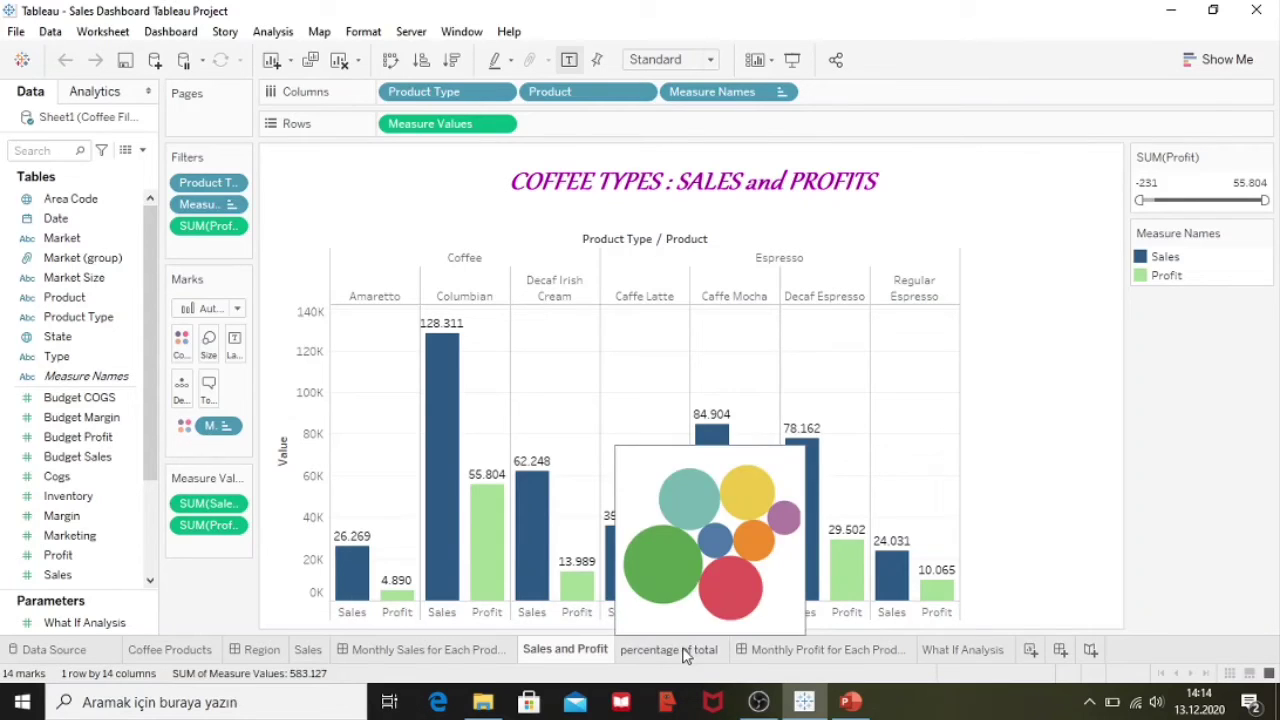
left_click(770, 652)
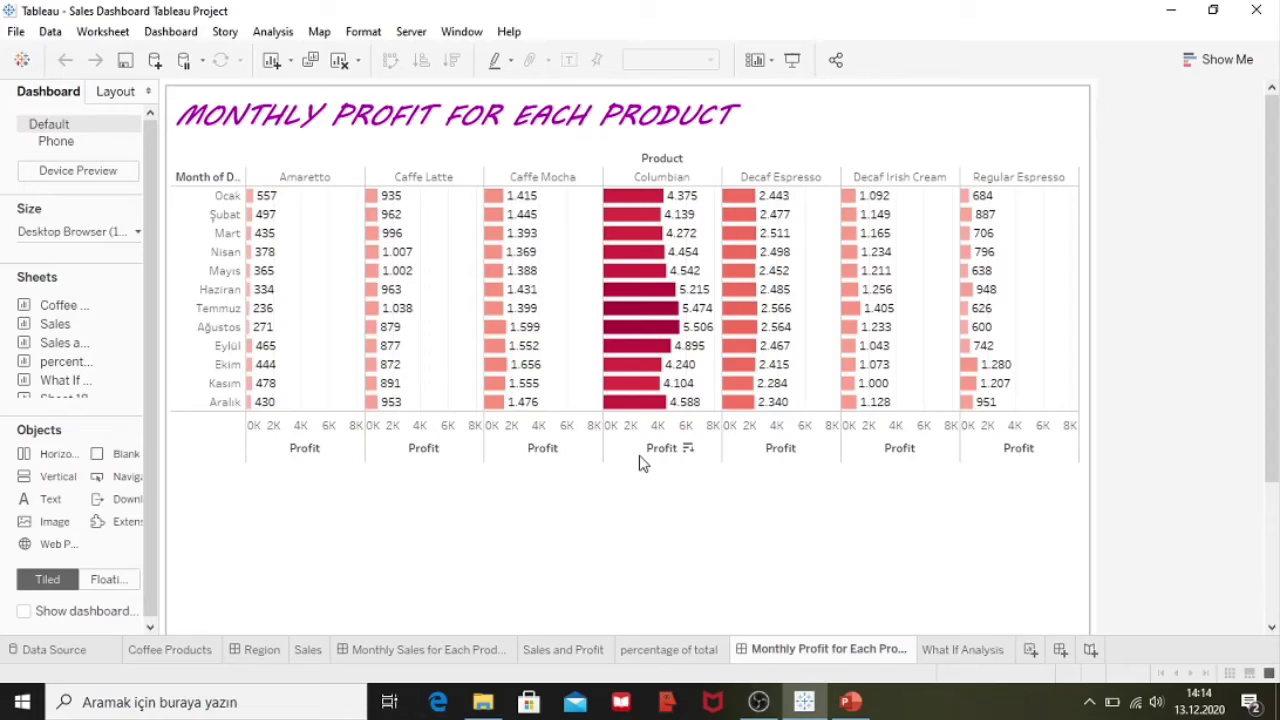
mouse_move(383, 410)
mouse_move(278, 240)
mouse_move(388, 330)
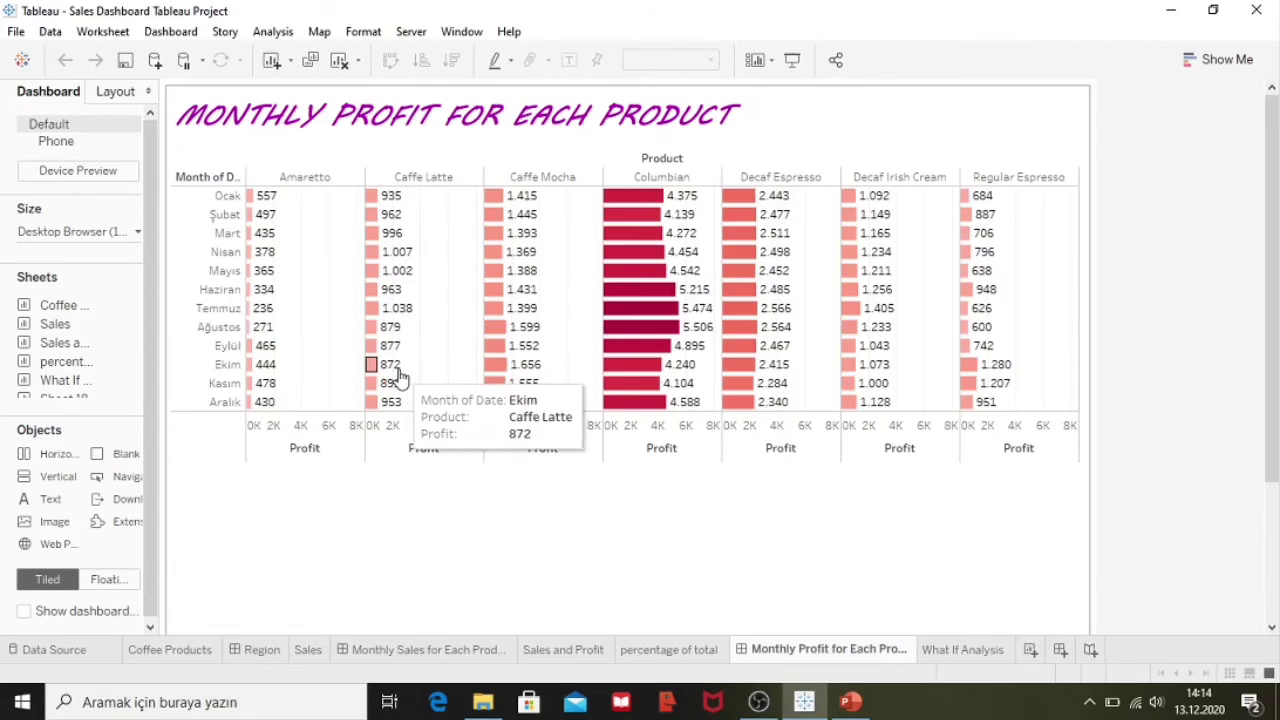
mouse_move(506, 383)
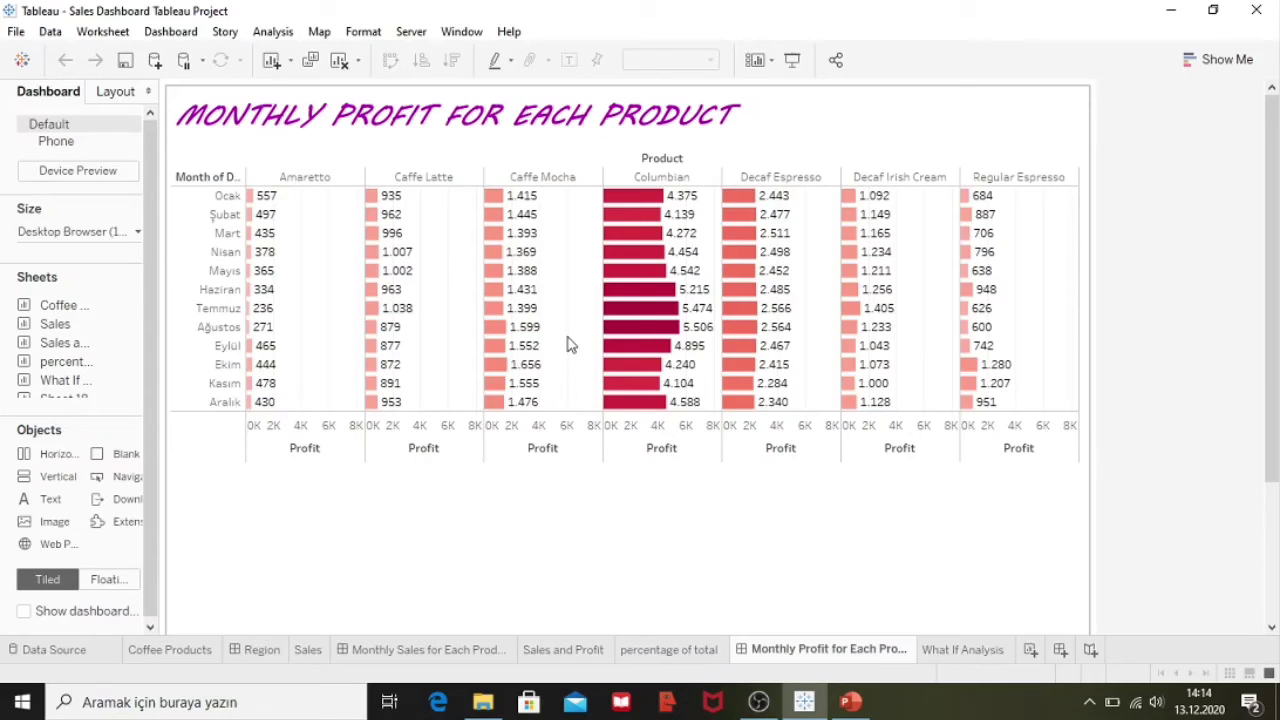
mouse_move(533, 291)
Step: Check the Percentage of Total bubbles: Columbian 29,17%, Caffe Mocha 19,30%, Decaf Espresso 17,77%
left_click(668, 648)
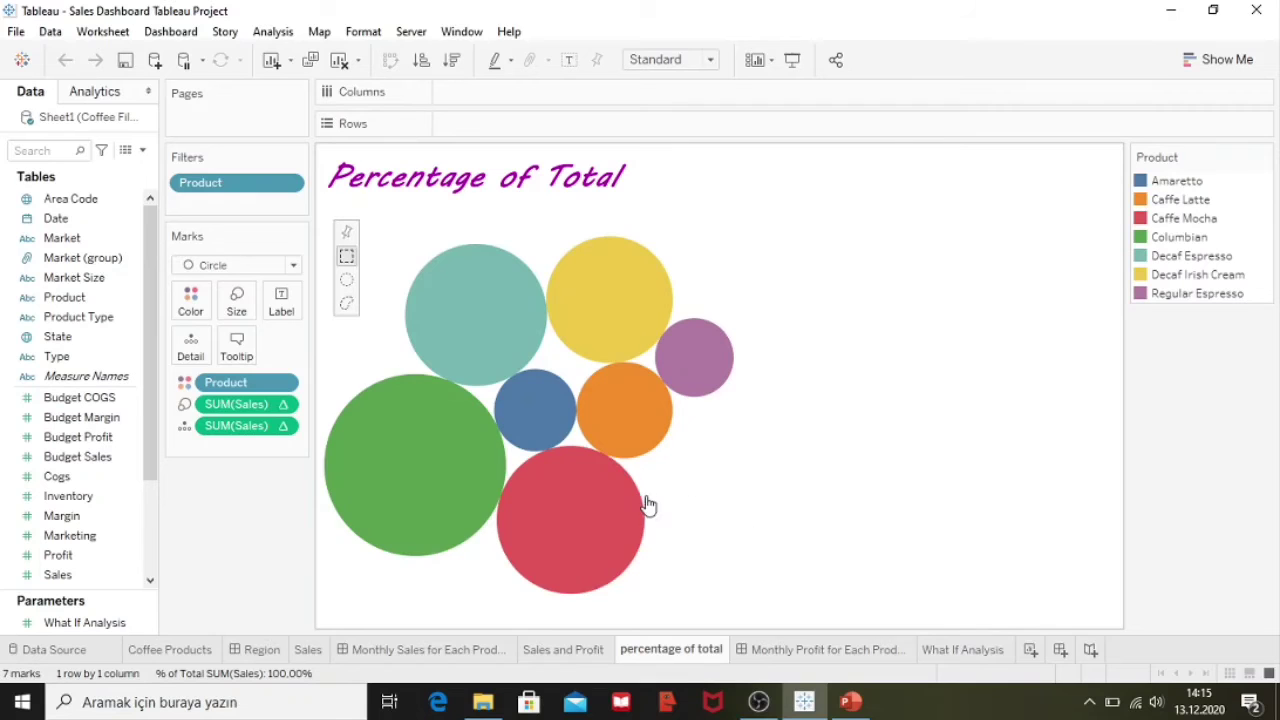
mouse_move(437, 483)
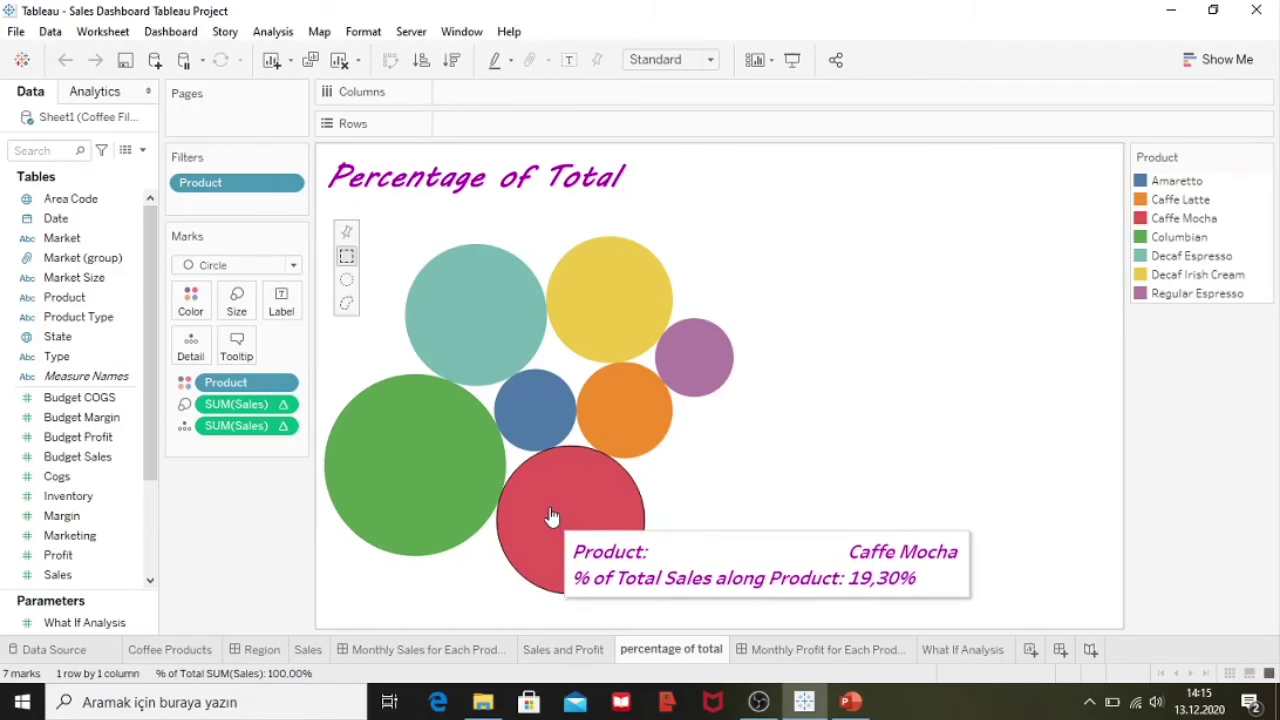
mouse_move(491, 292)
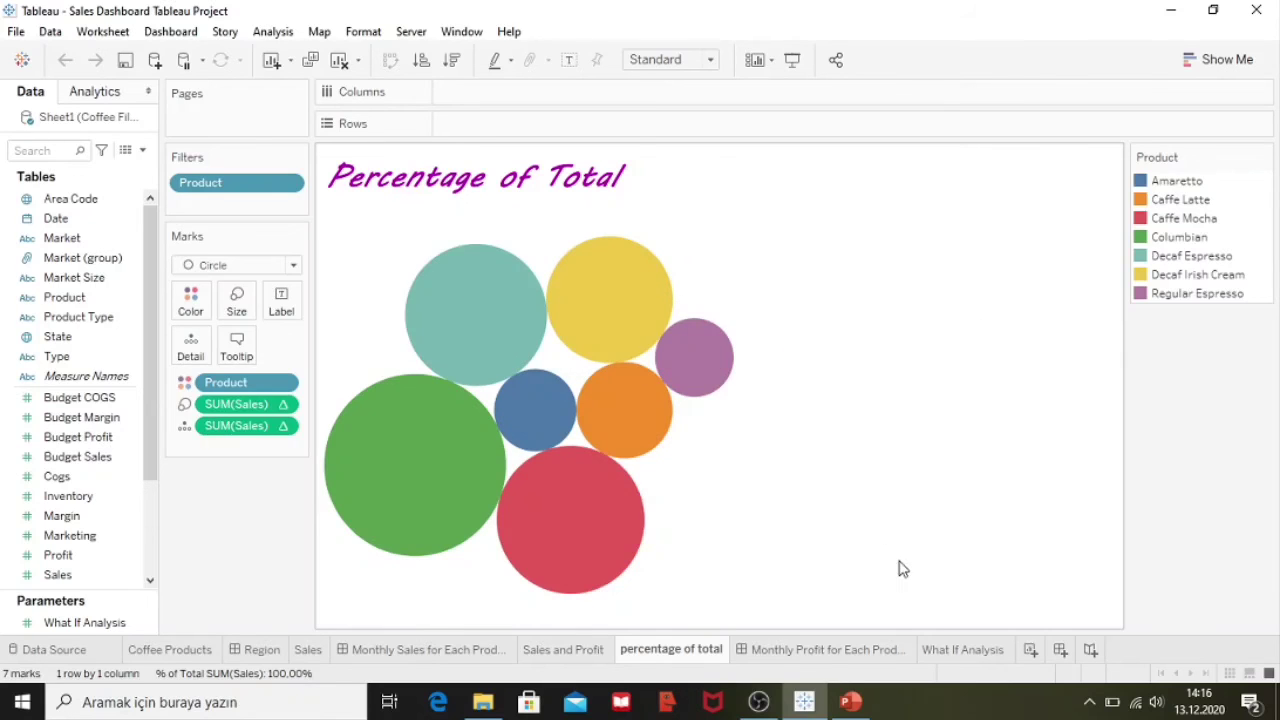
Step: Show the What If Analysis line chart and the What If Analysis parameter's options menu
left_click(955, 652)
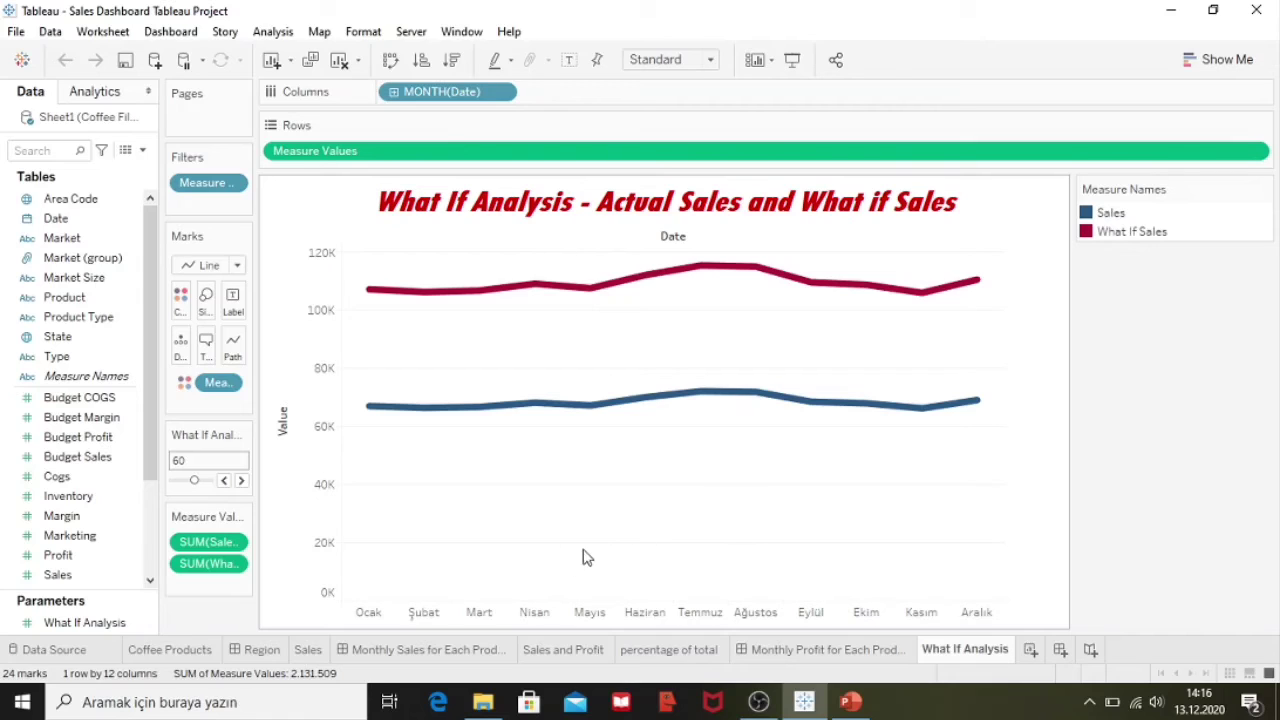
left_click(141, 627)
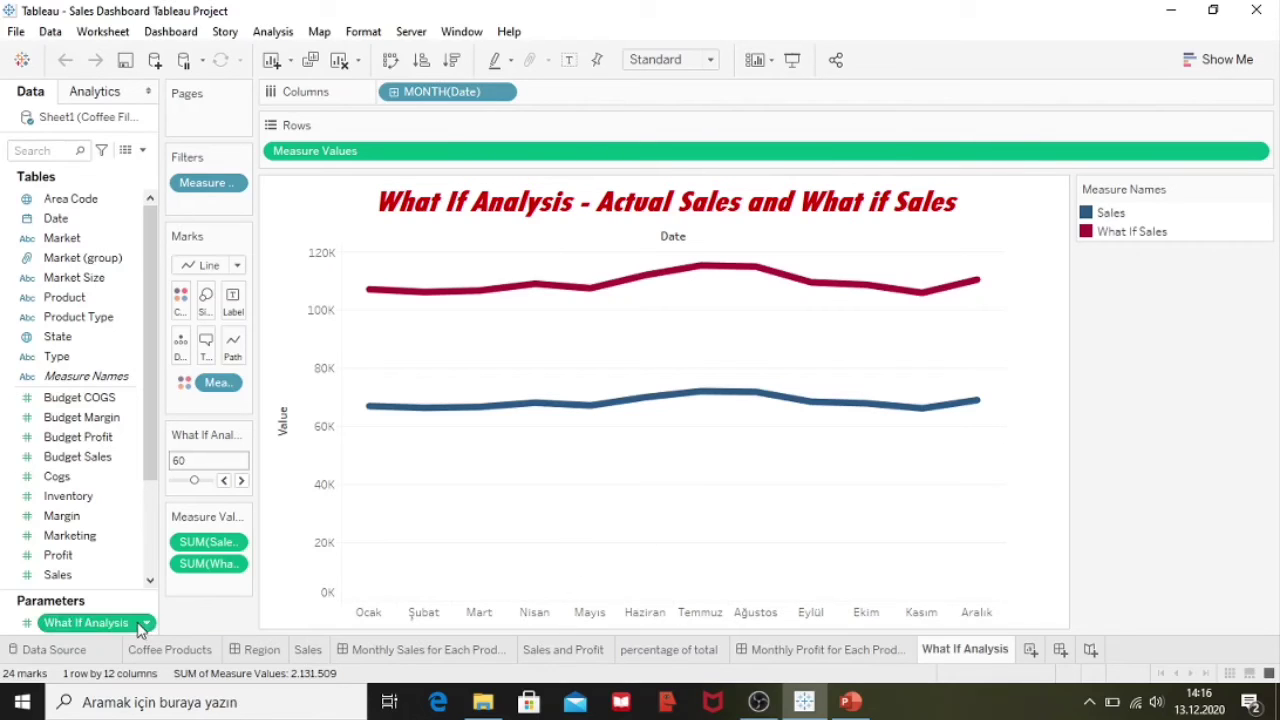
left_click(145, 624)
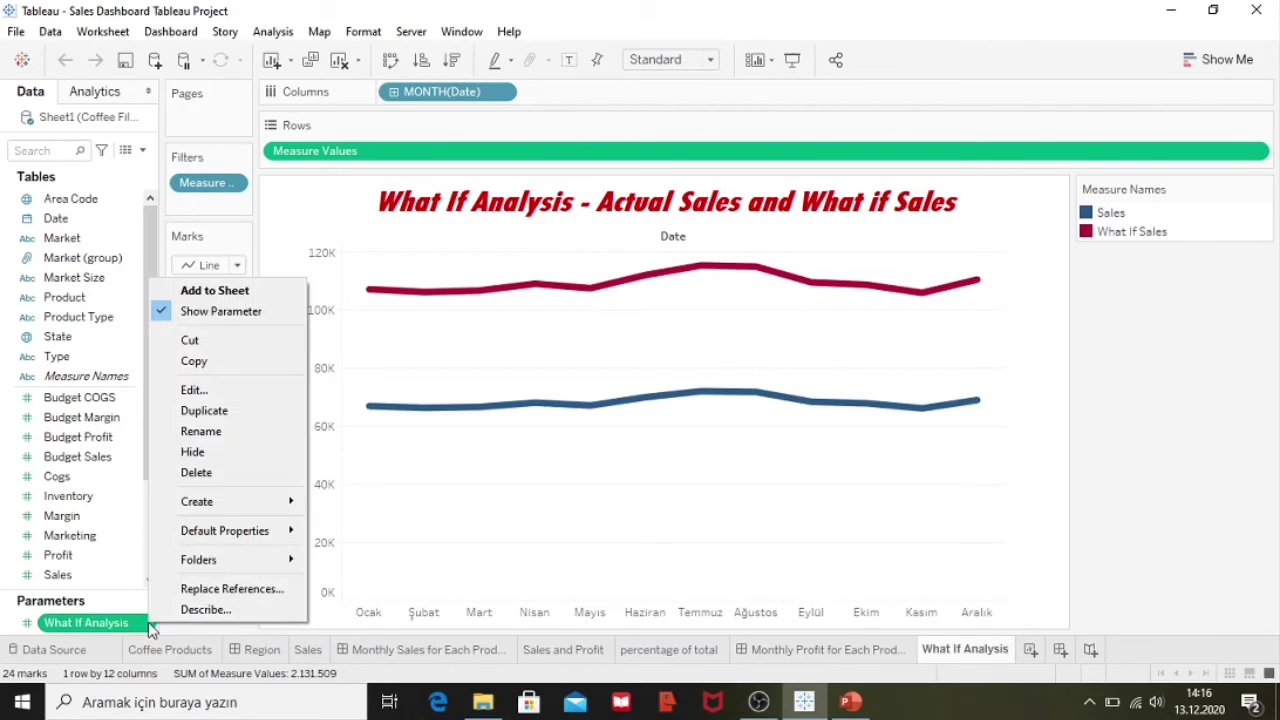
Step: In Edit Parameter, change the What If Analysis current value from 60 to 0
left_click(197, 398)
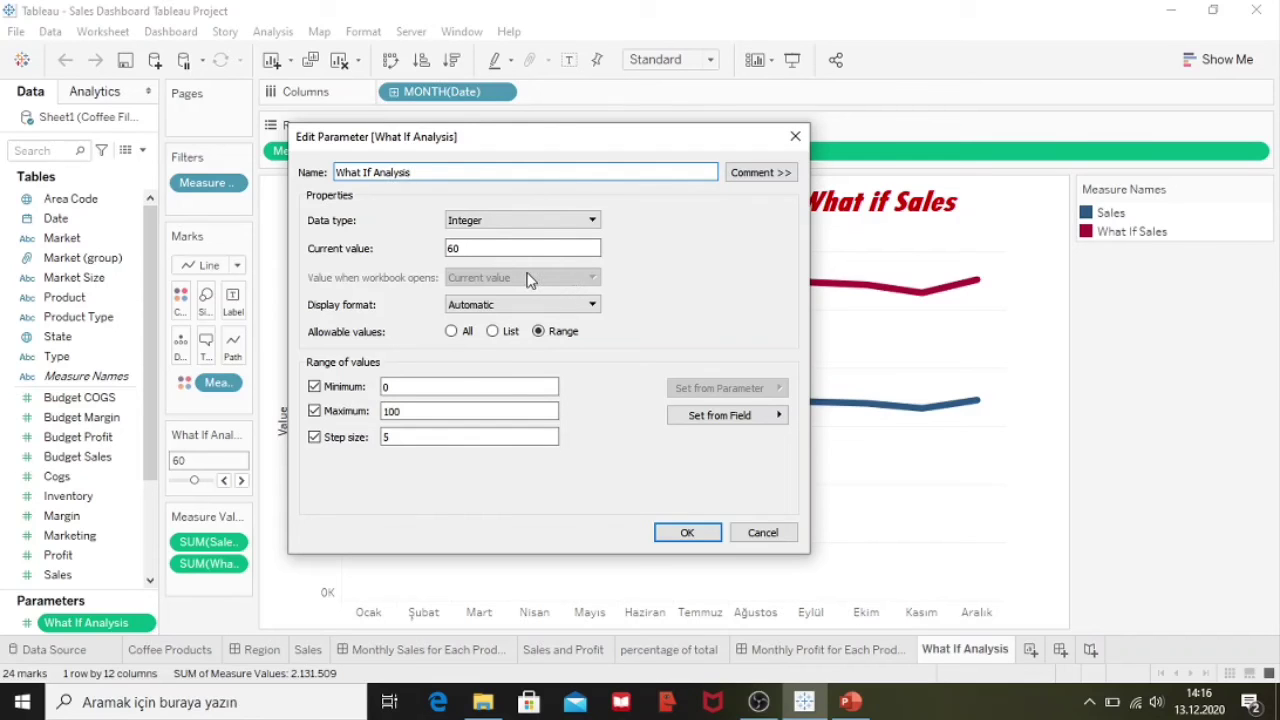
left_click(457, 248)
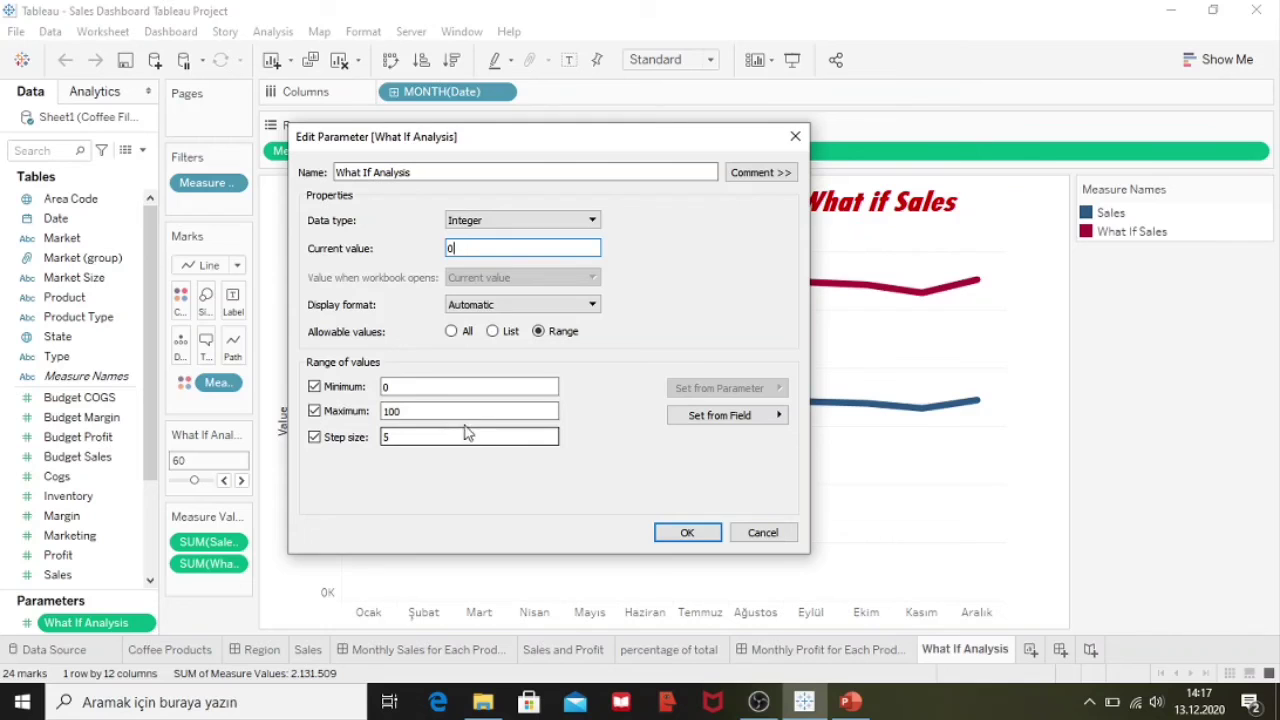
Step: Apply the parameter value 0 so only the actual Sales line remains near 66–72K
left_click(671, 537)
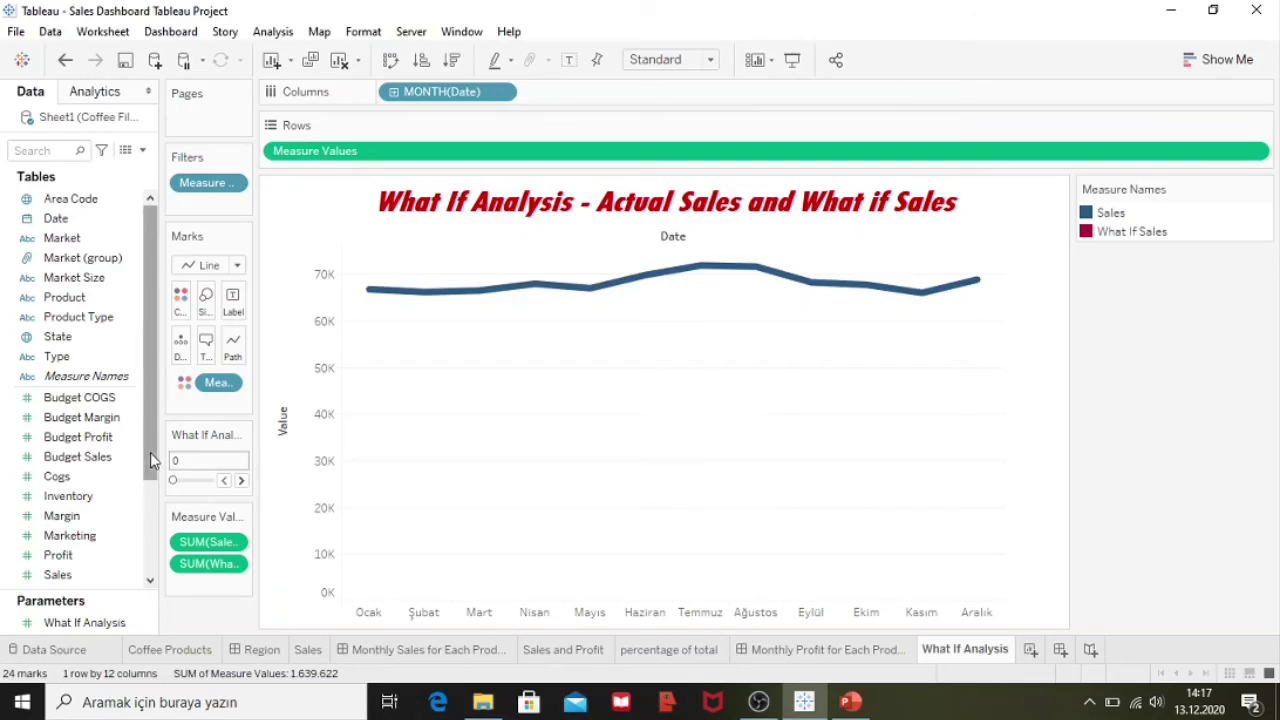
scroll(140, 470, "down", 3)
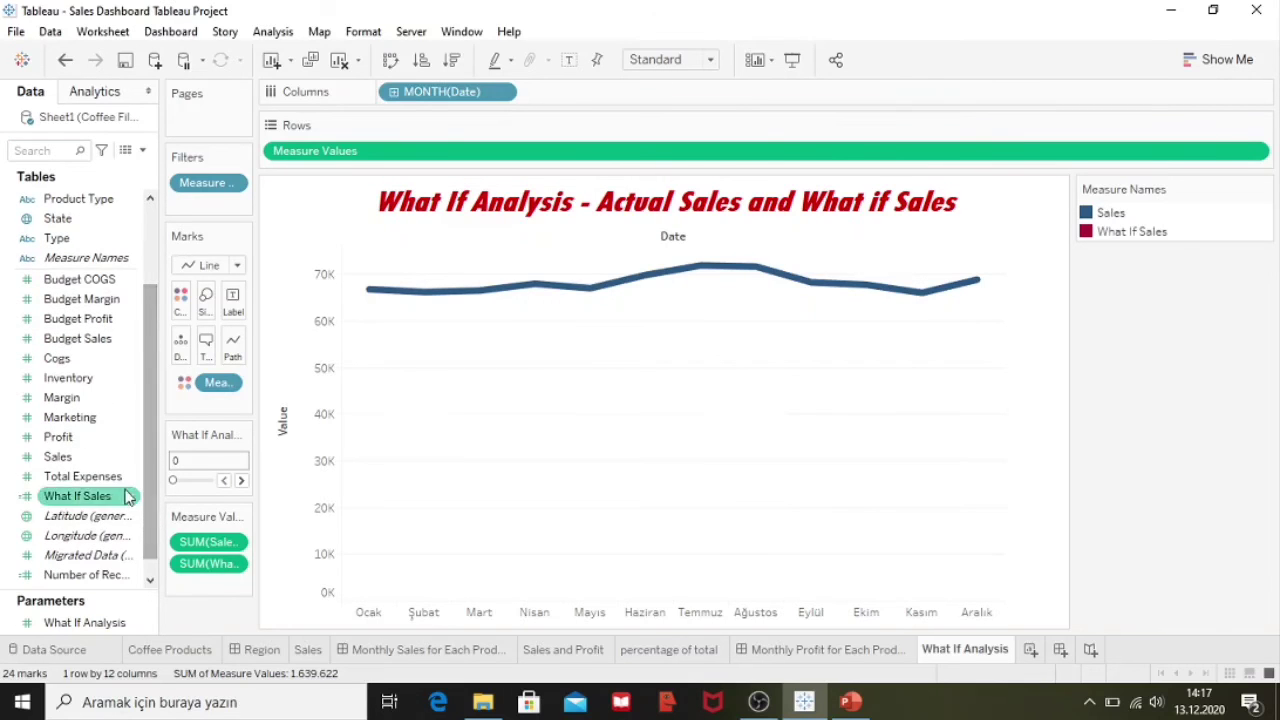
left_click(131, 477)
right_click(131, 478)
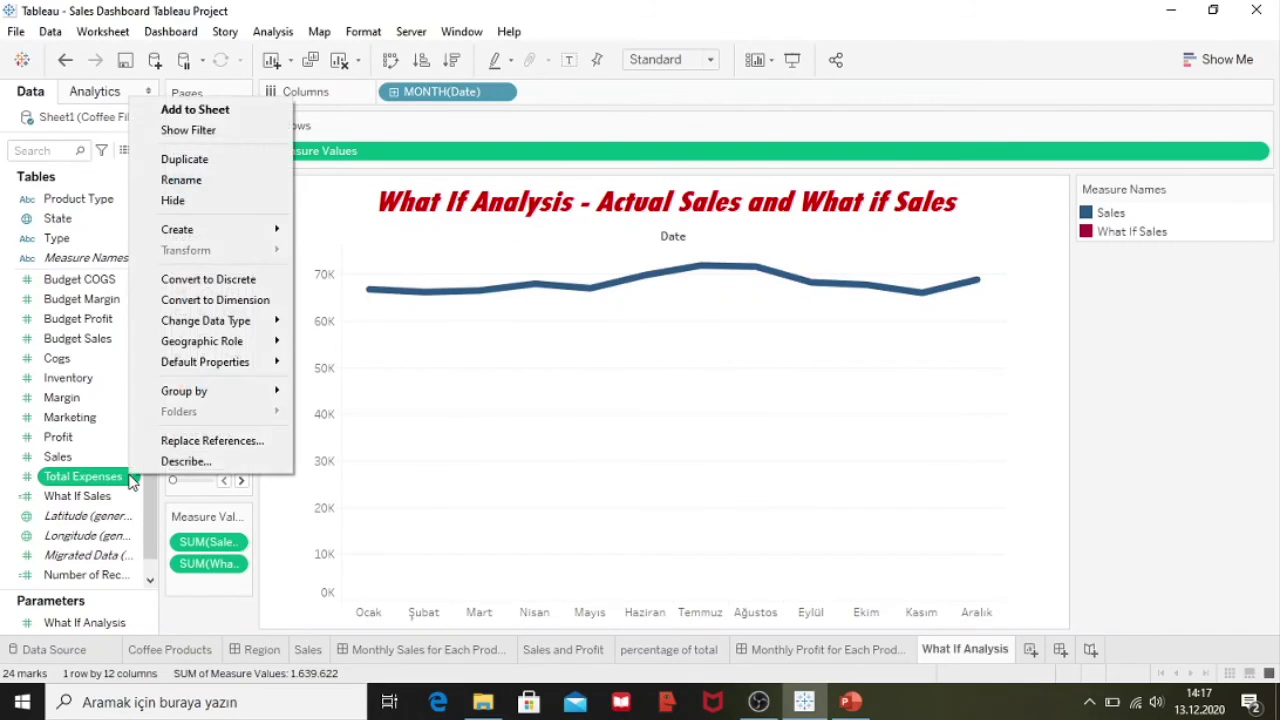
mouse_move(182, 233)
Step: Inspect the What If Sales calculated field's formula and confirm it unchanged
left_click(122, 500)
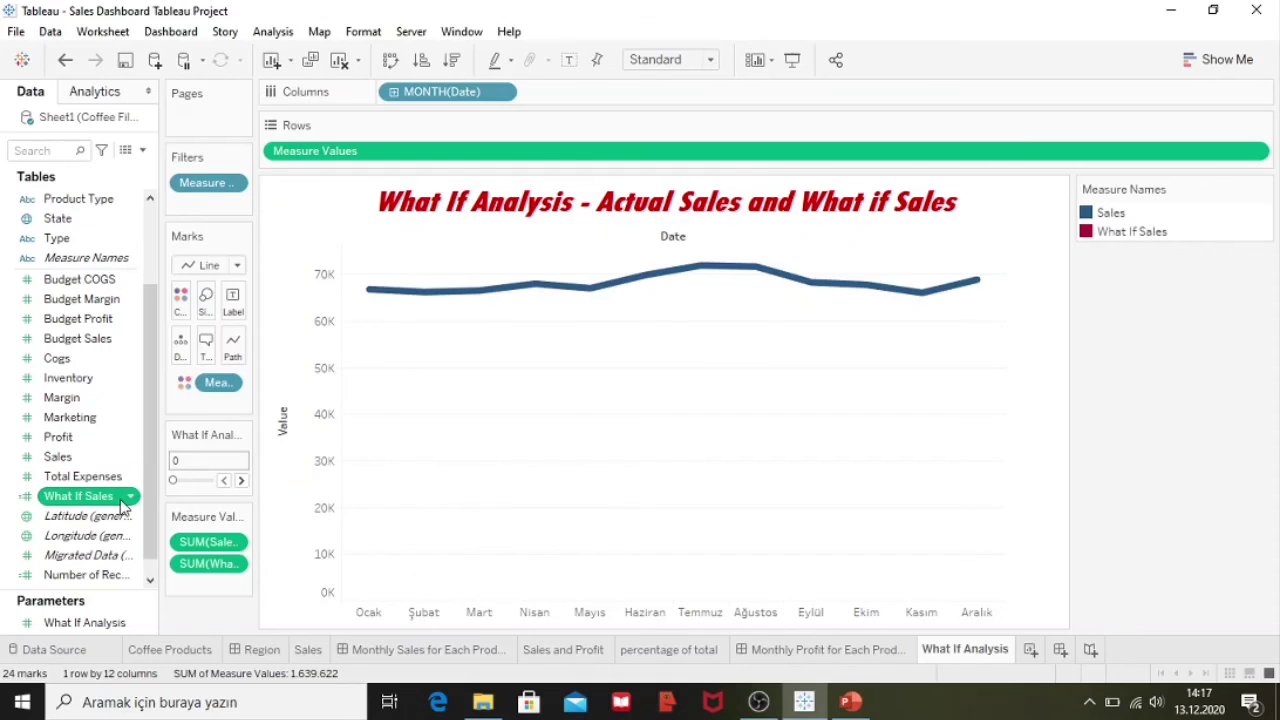
right_click(138, 502)
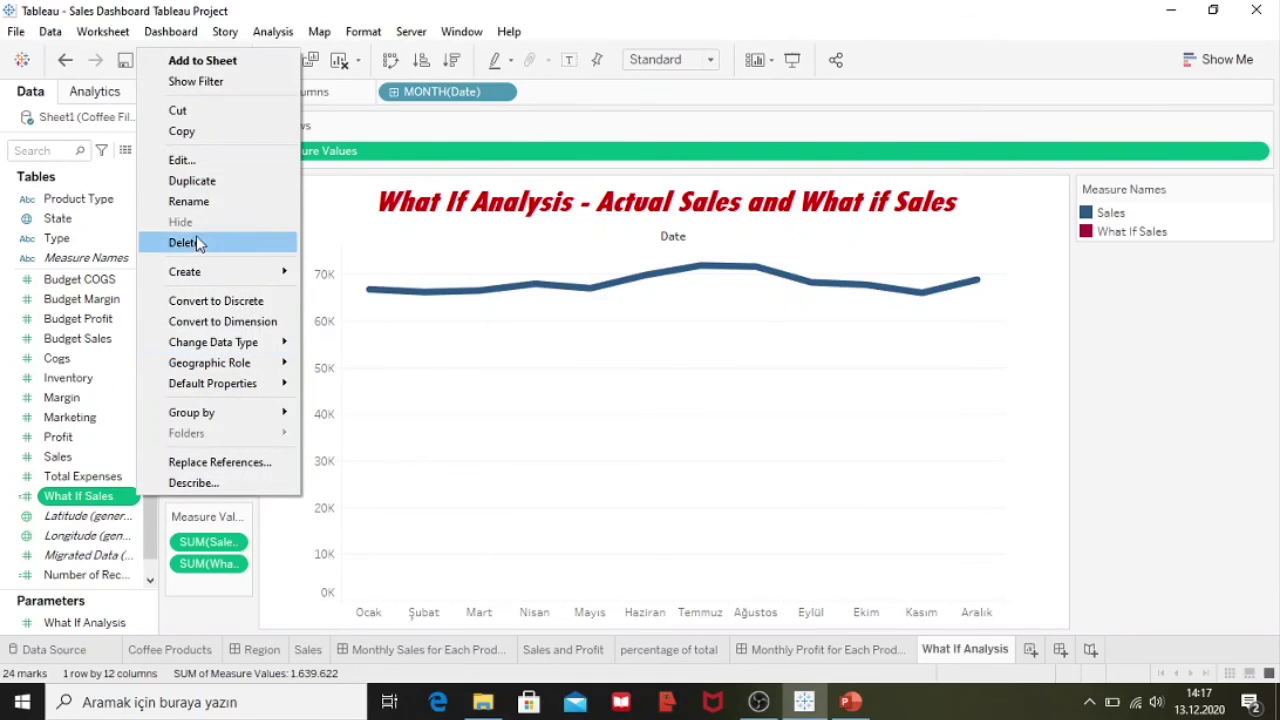
left_click(190, 159)
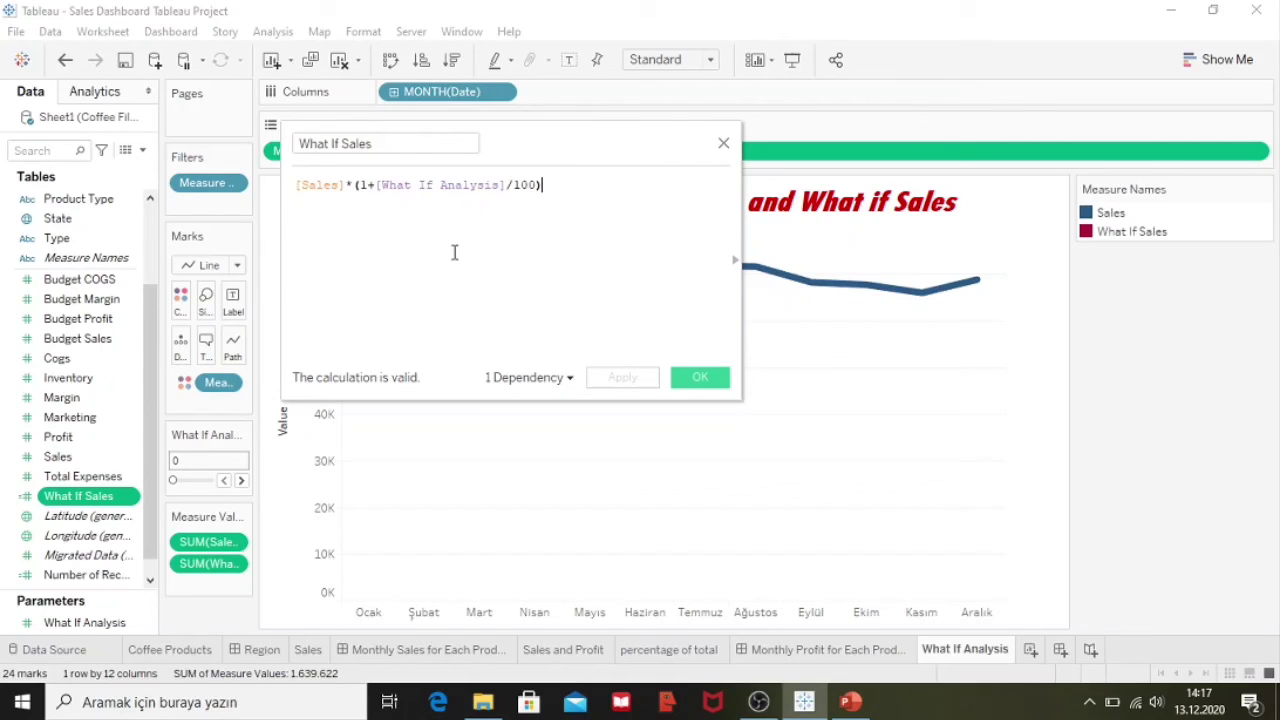
left_click(699, 377)
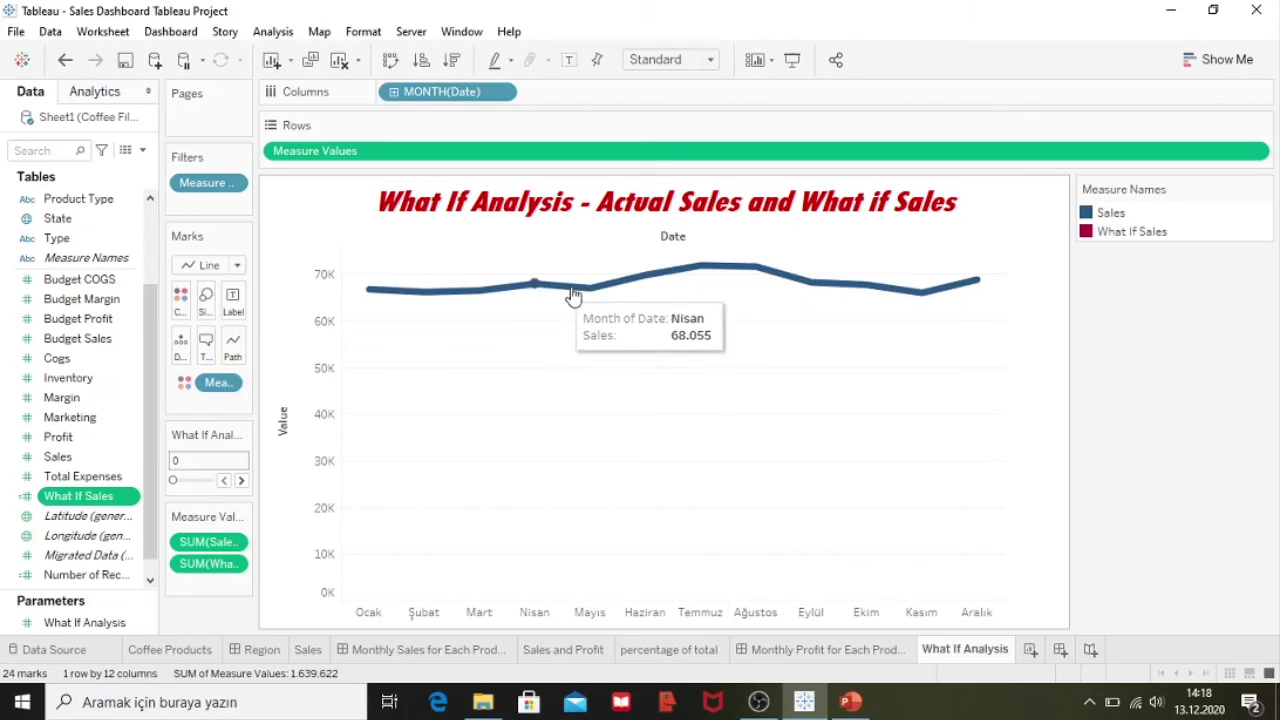
mouse_move(603, 289)
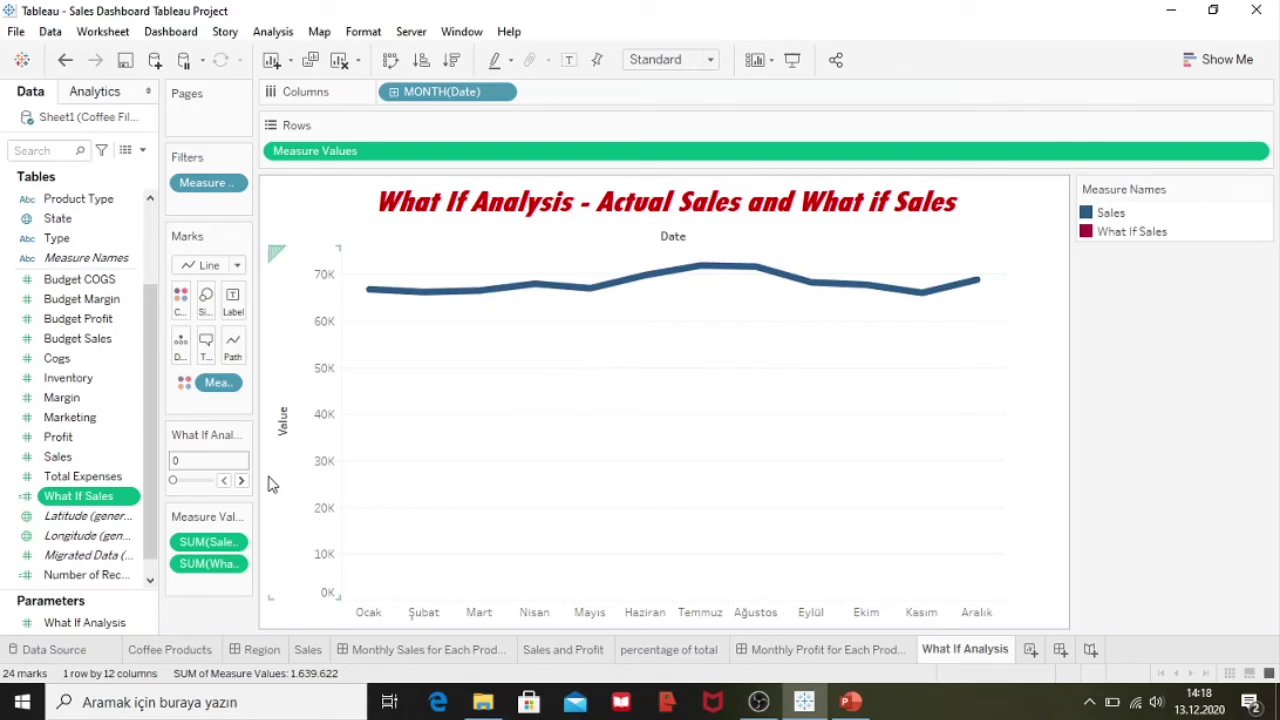
Step: Slide the What If Analysis parameter to 50, lifting What If Sales to about 100–107K
left_click_drag(172, 486, 190, 486)
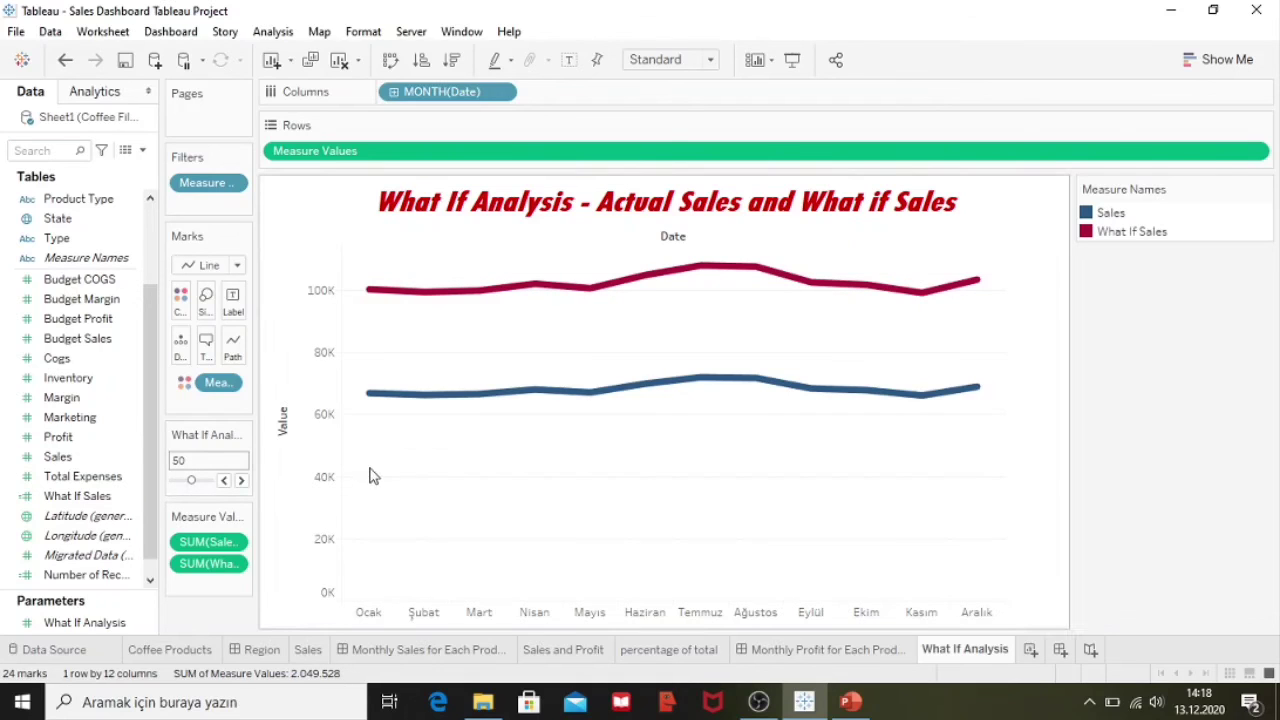